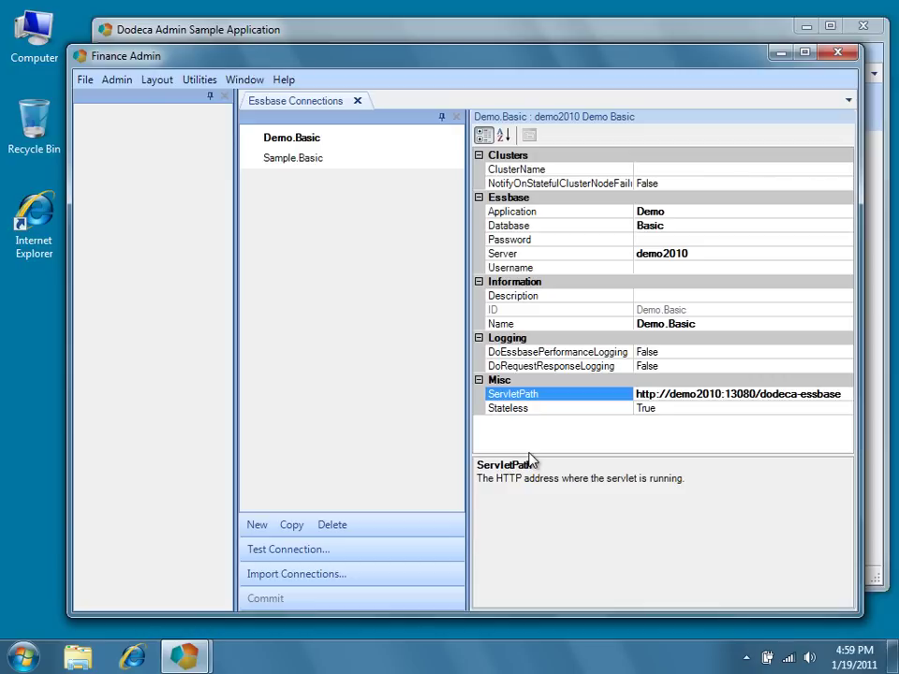
In the sample application, show Income Statement with Templates auto-hidden, then the Market tree and Scenario list
key(alt+Tab)
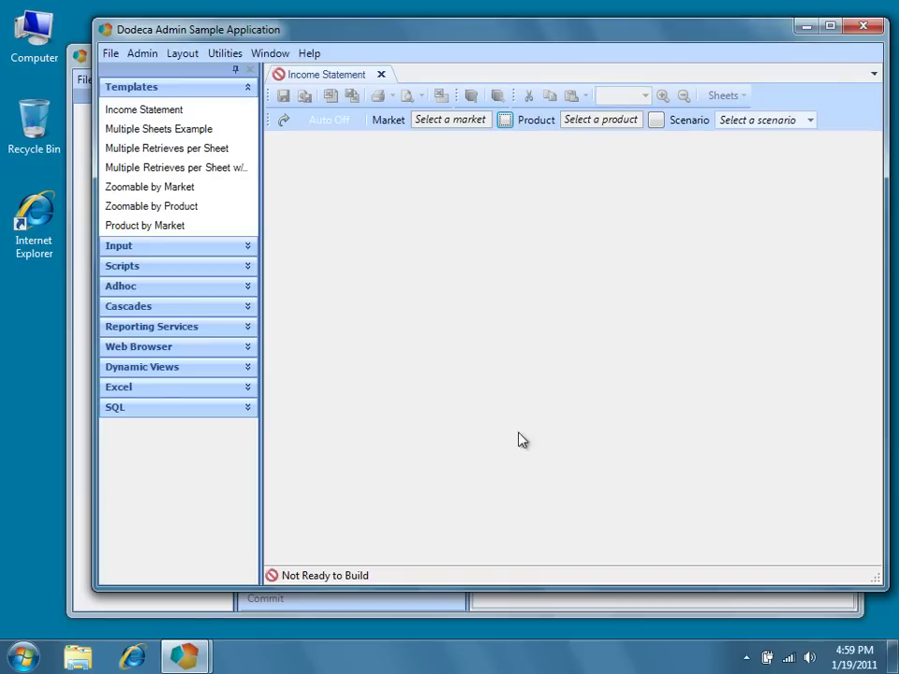
click(221, 120)
click(237, 72)
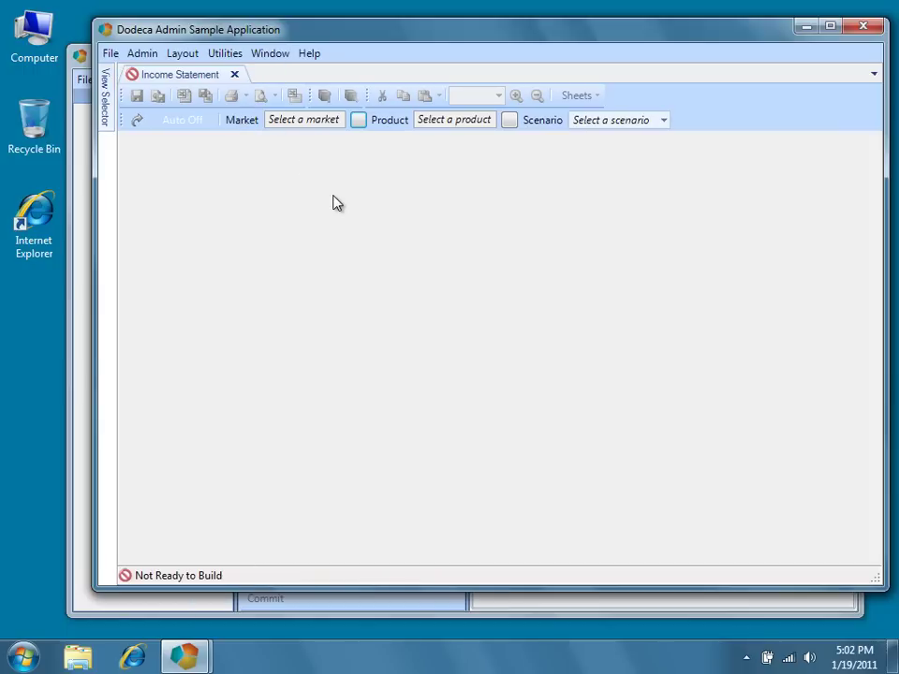
click(358, 120)
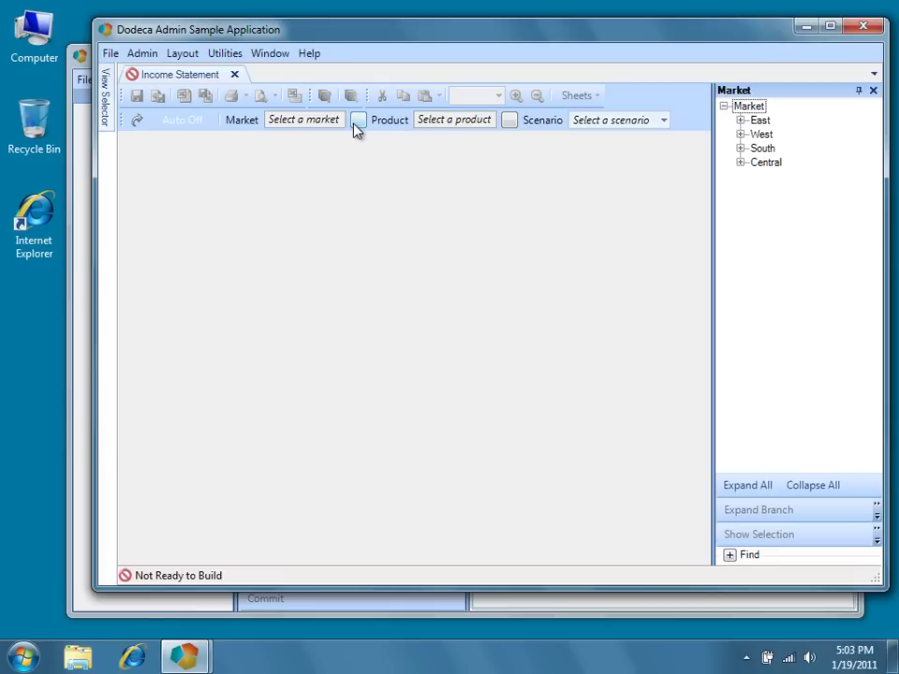
click(663, 121)
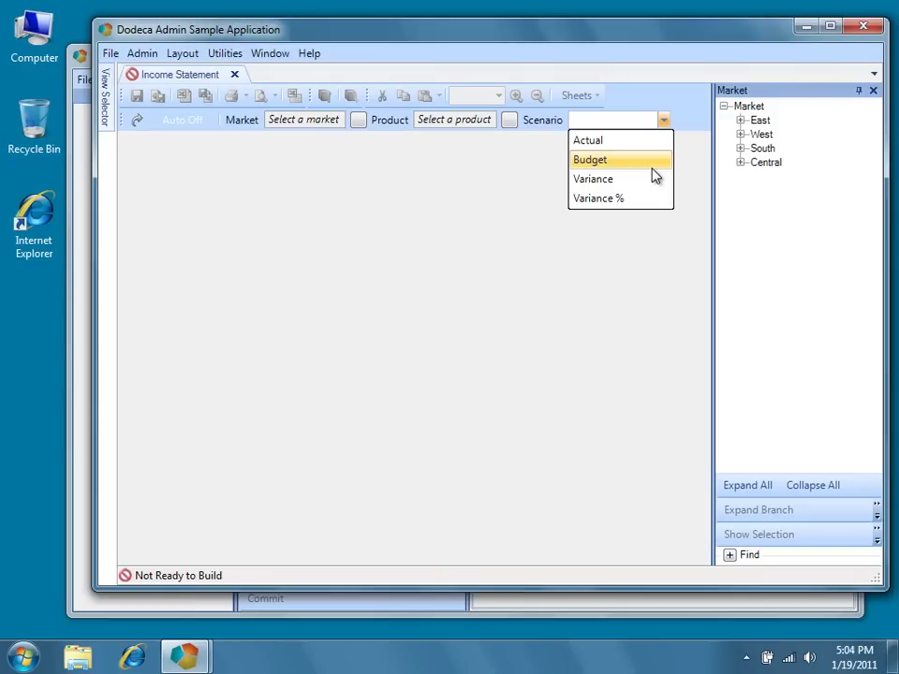
Dismiss the Scenario list and close the Essbase Connections tab in Finance Admin
click(447, 253)
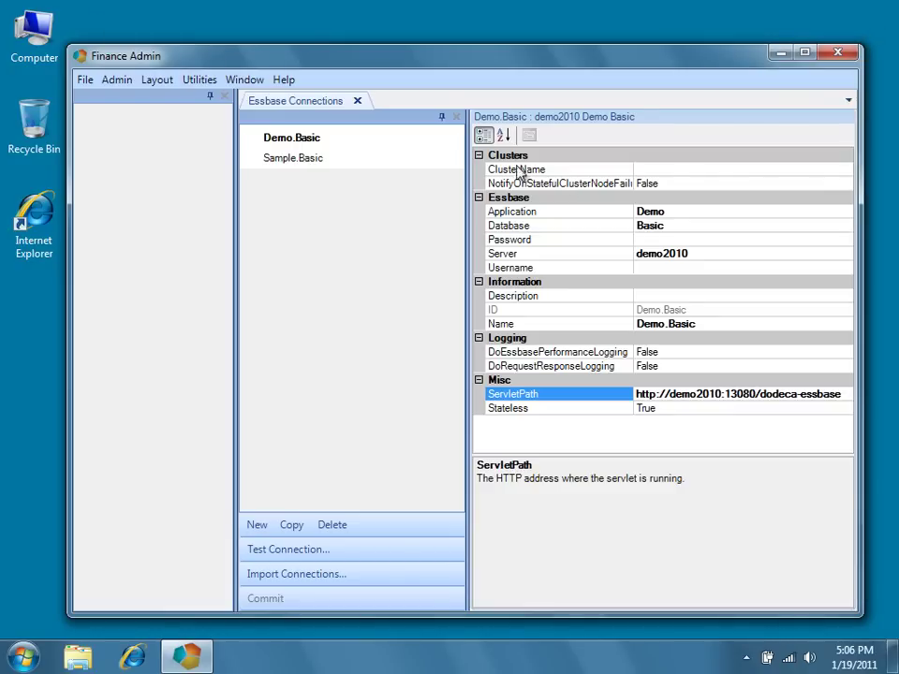
click(358, 102)
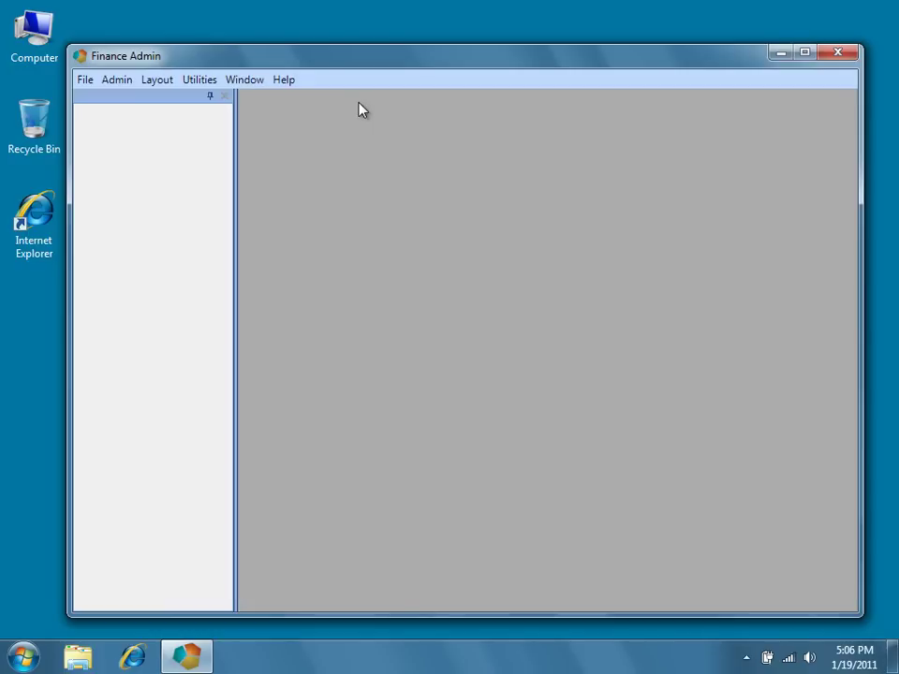
Start Admin > Quick Start Utilities > Import Dimensions and log in to Sample.Basic with its password
click(125, 81)
mouse_move(137, 101)
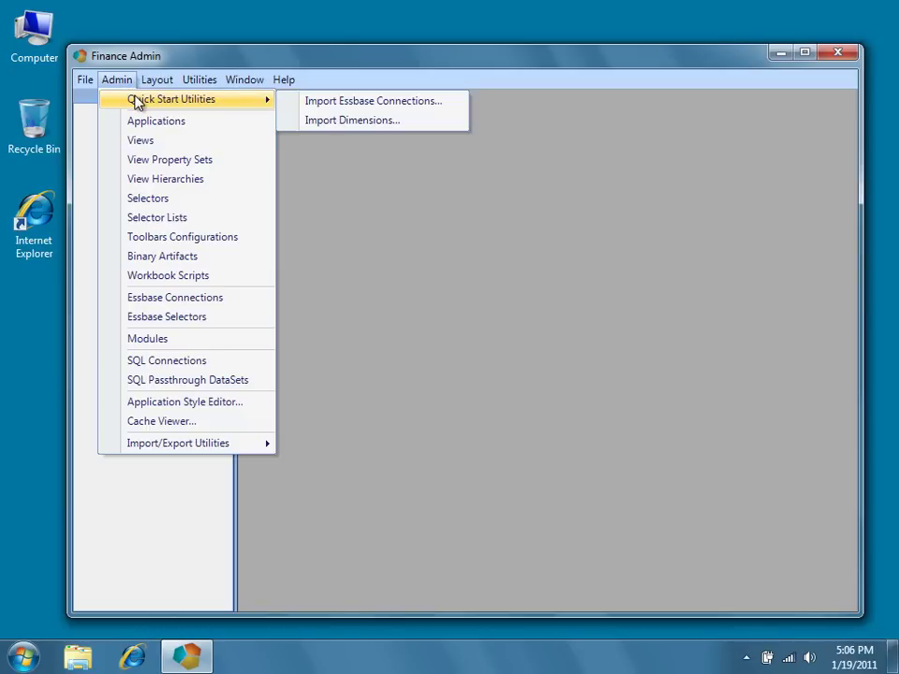
click(293, 122)
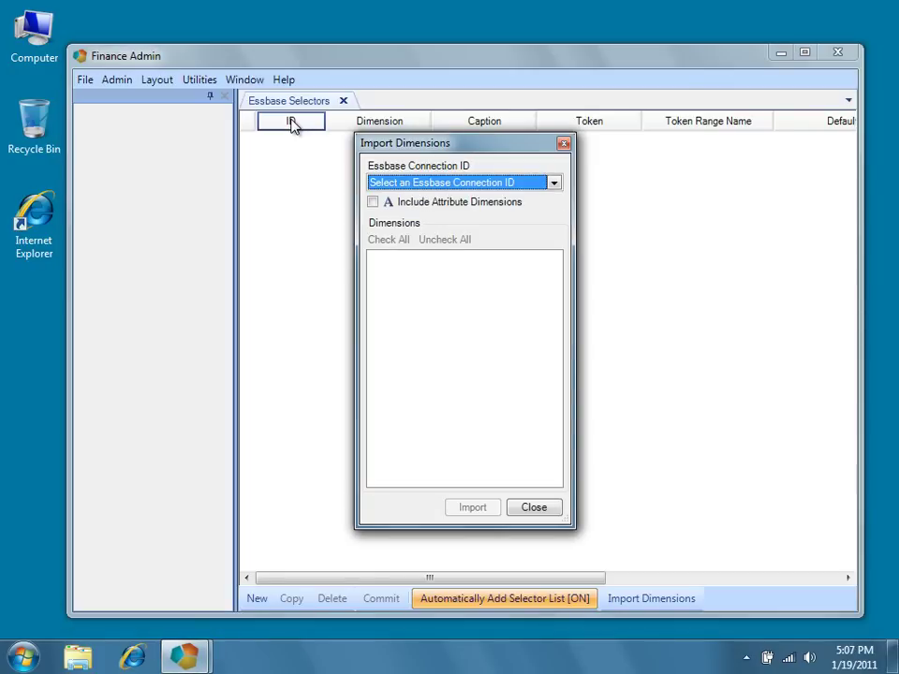
click(529, 190)
click(520, 199)
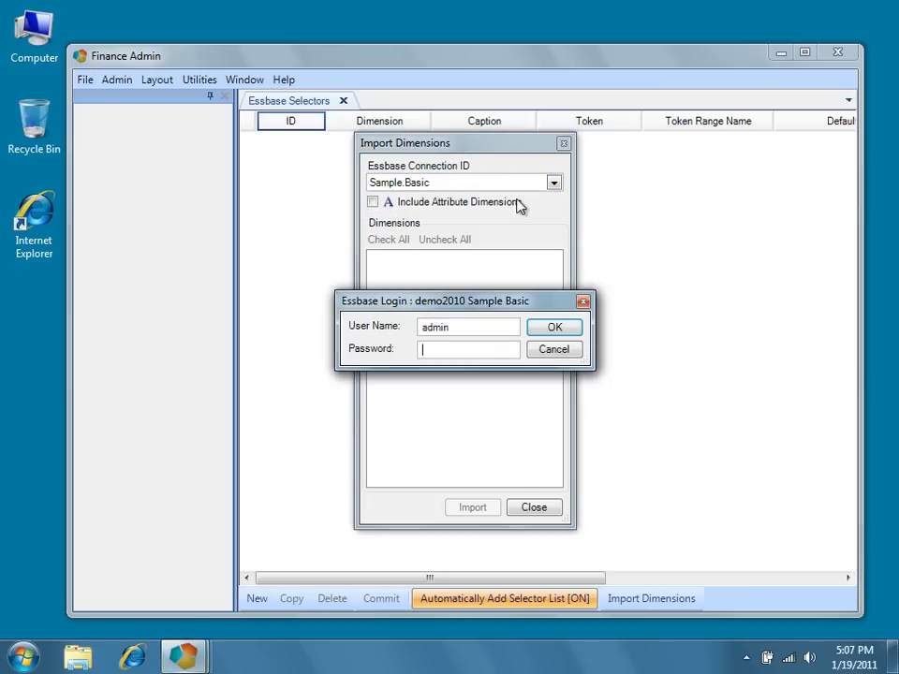
text(password)
click(577, 334)
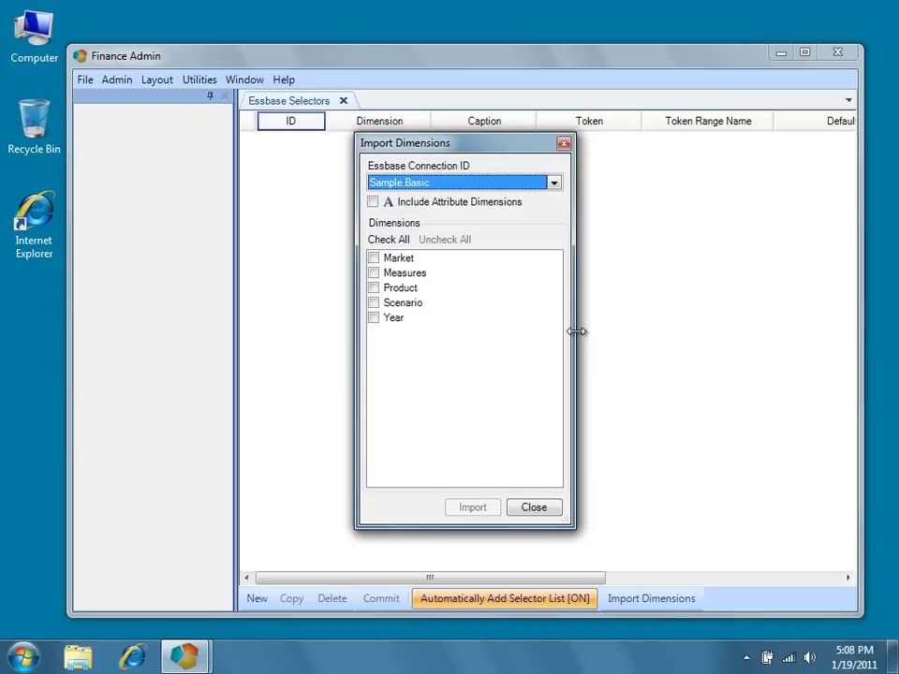
Import all Sample.Basic dimensions, attribute dimensions included, as eleven selectors and close the dialog
click(373, 203)
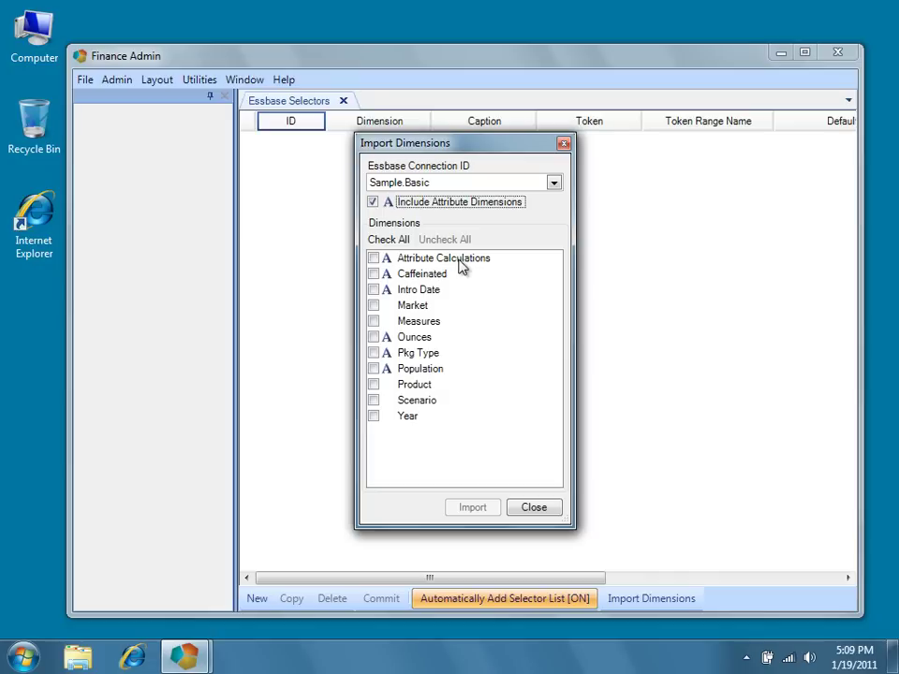
click(407, 248)
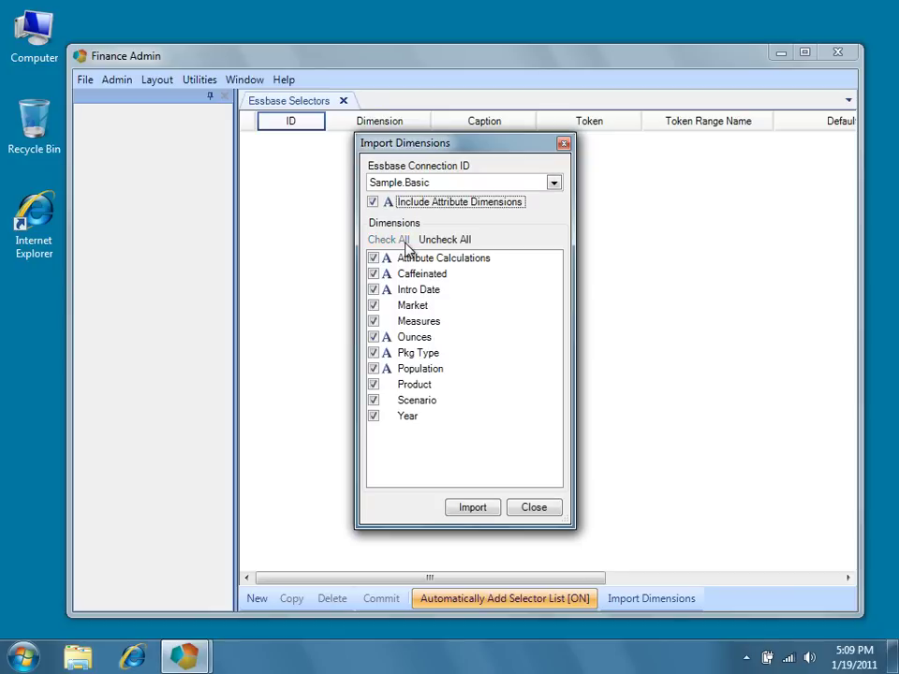
click(499, 514)
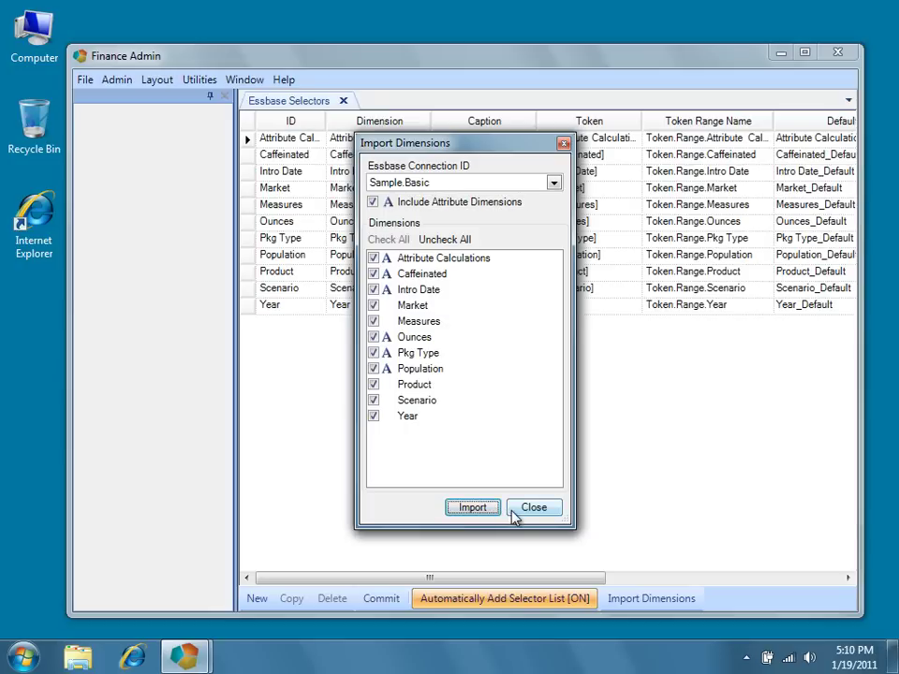
click(514, 519)
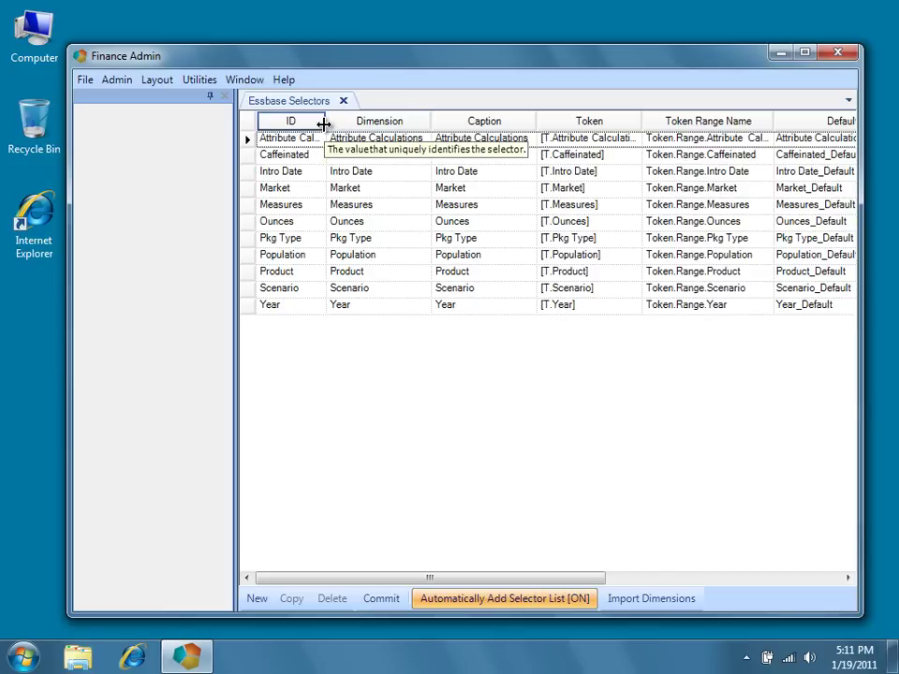
Autofit the ID column, leave the Product ID unchanged, and sort the selectors by Dimension
double_click(323, 125)
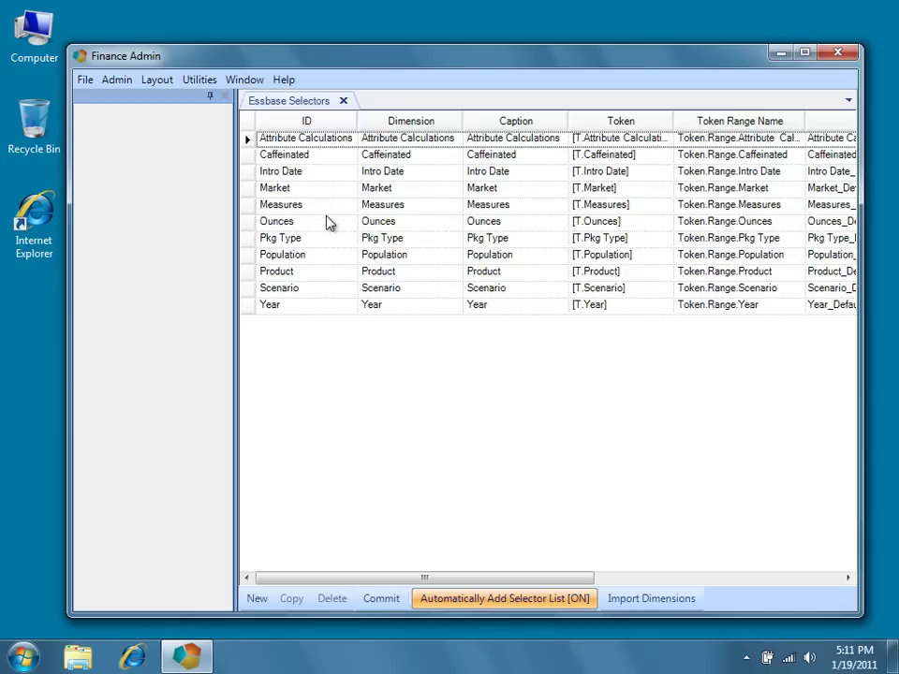
double_click(325, 273)
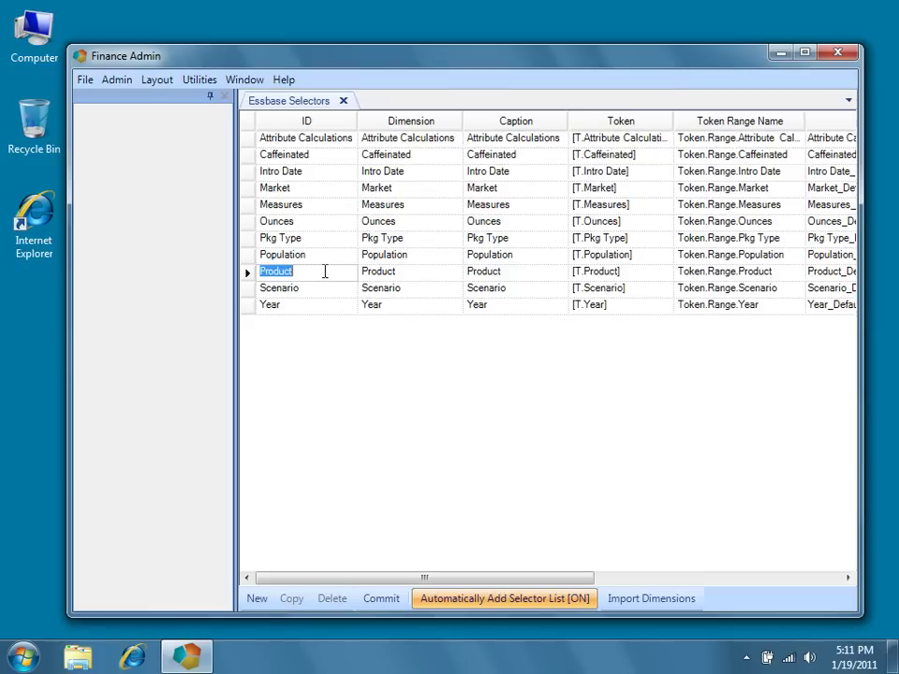
click(325, 273)
key(Escape)
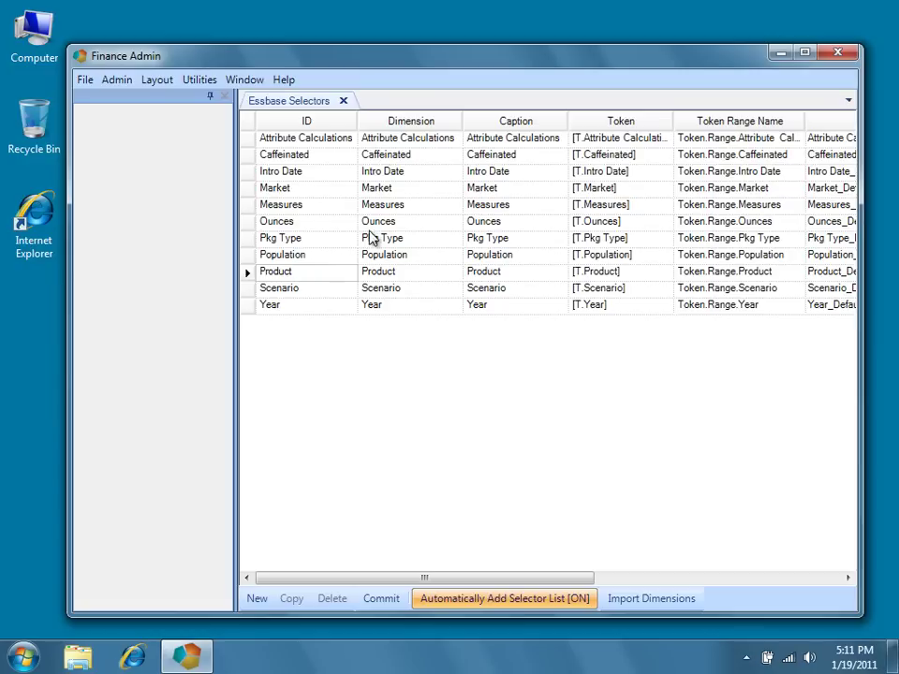
click(441, 123)
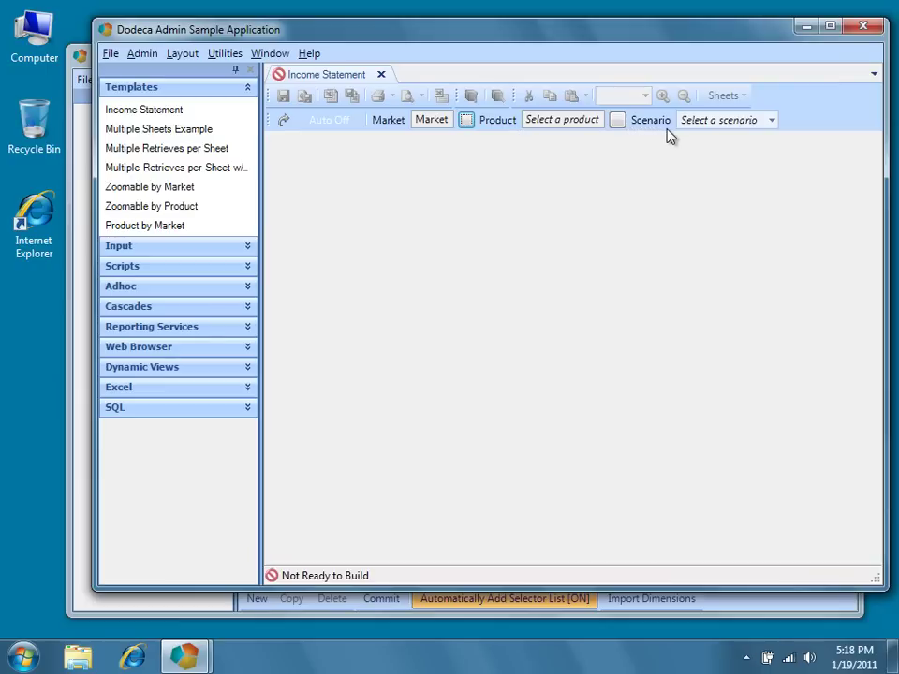
Close the Dodeca Admin Sample Application window with Alt+F4
key(alt+F4)
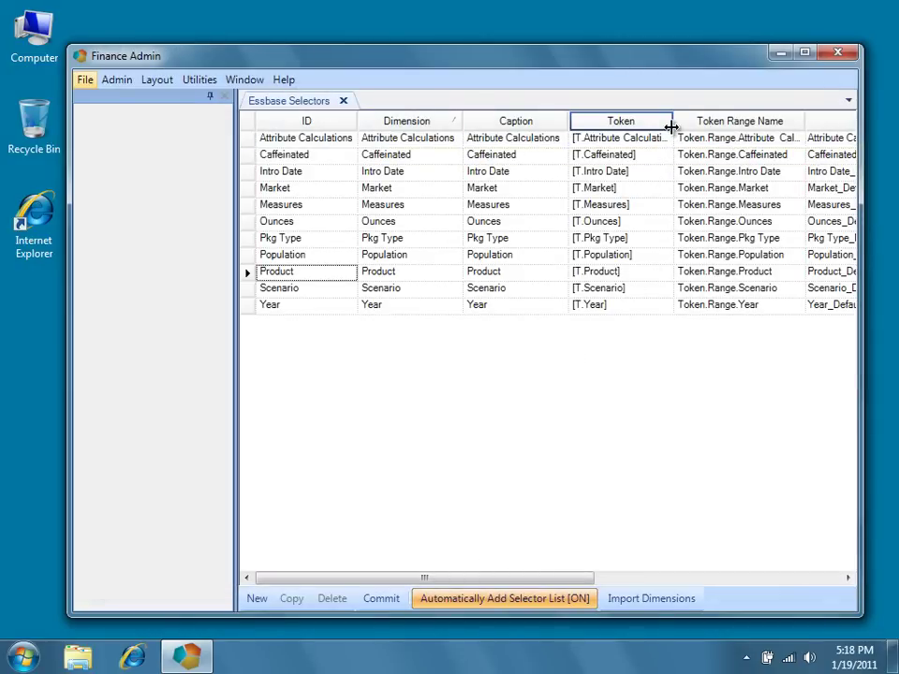
Widen the Token and Token Range Name columns and inspect the Market and Measures tokens
drag(671, 126, 683, 126)
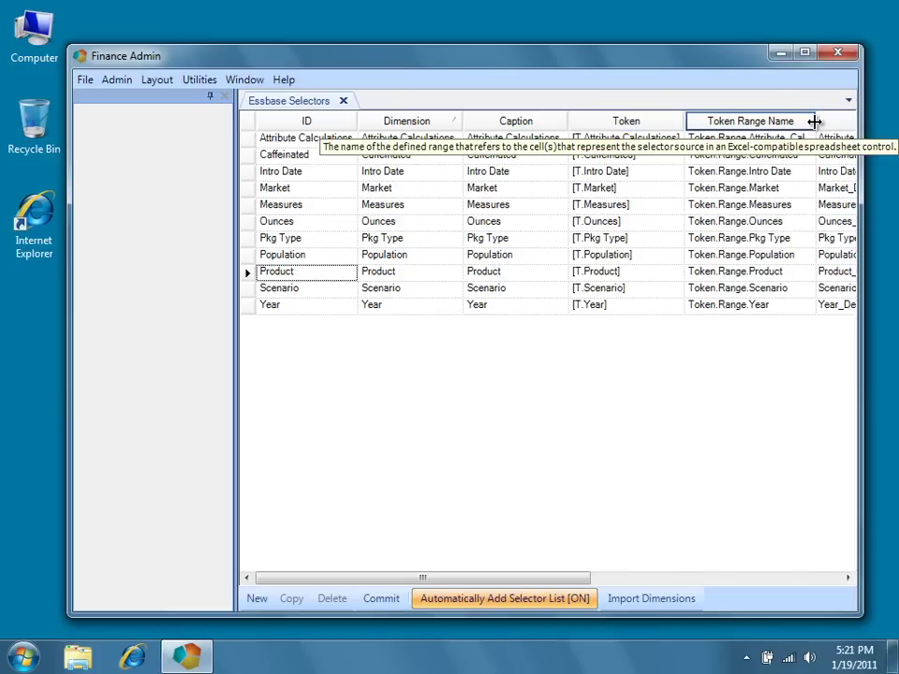
double_click(815, 121)
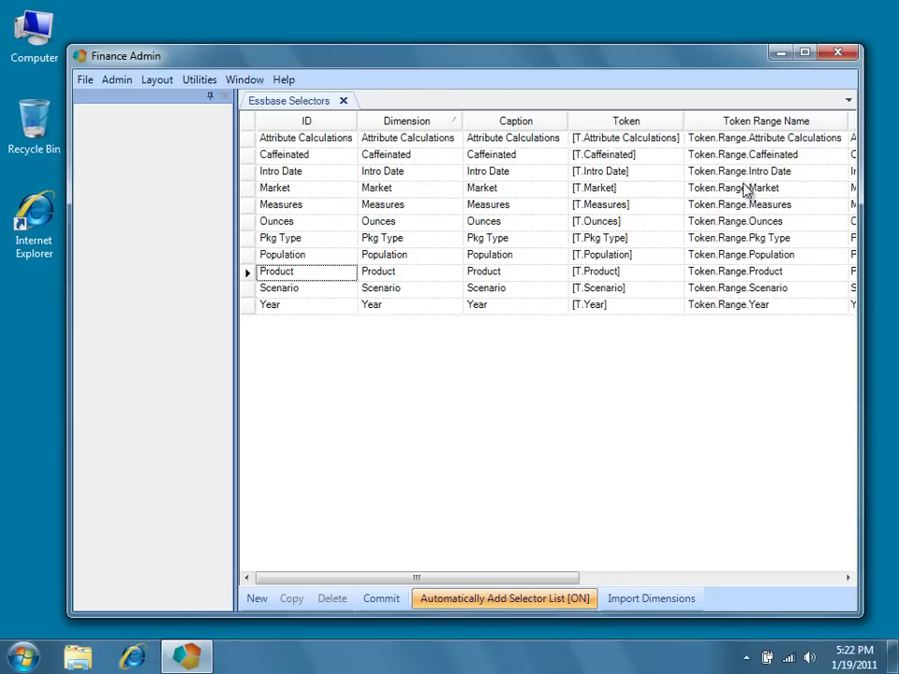
click(649, 191)
click(650, 191)
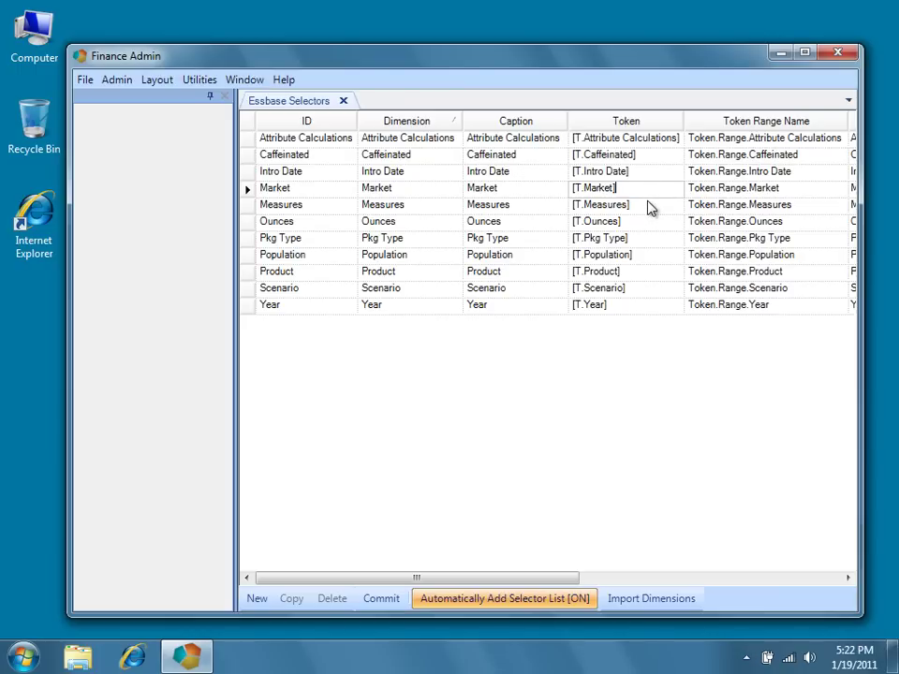
click(648, 204)
click(648, 202)
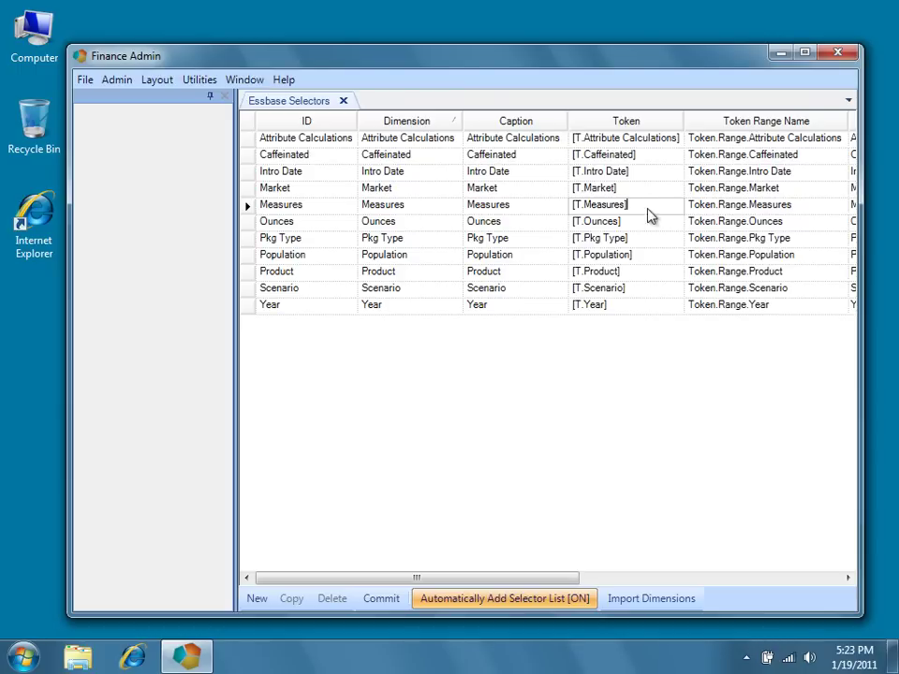
Scroll right to show default lists like Measures_Default and 'Select a(n) Measures' tool tips
click(547, 579)
drag(547, 586, 604, 582)
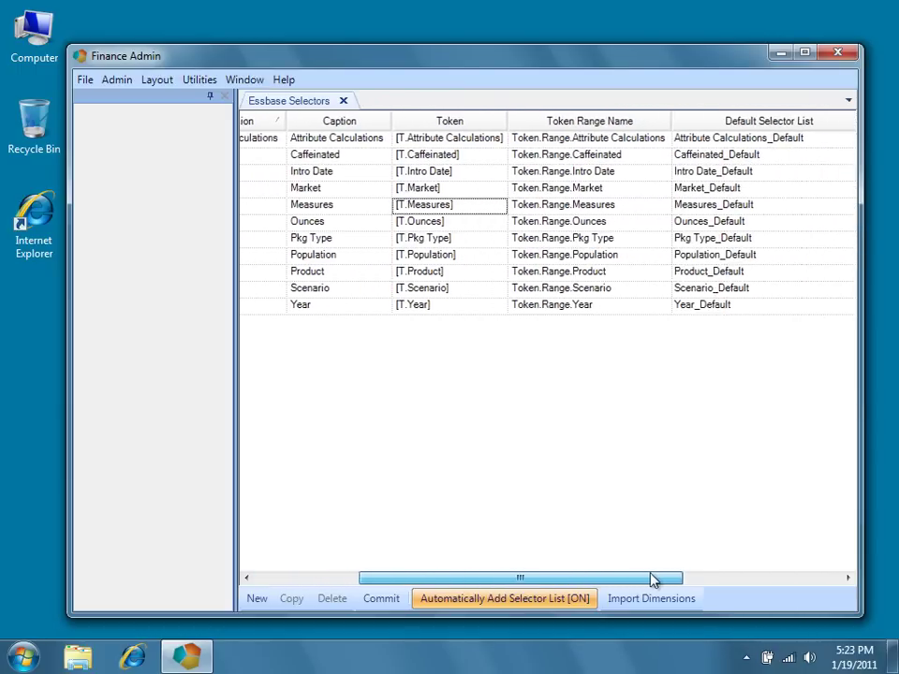
drag(654, 581, 788, 538)
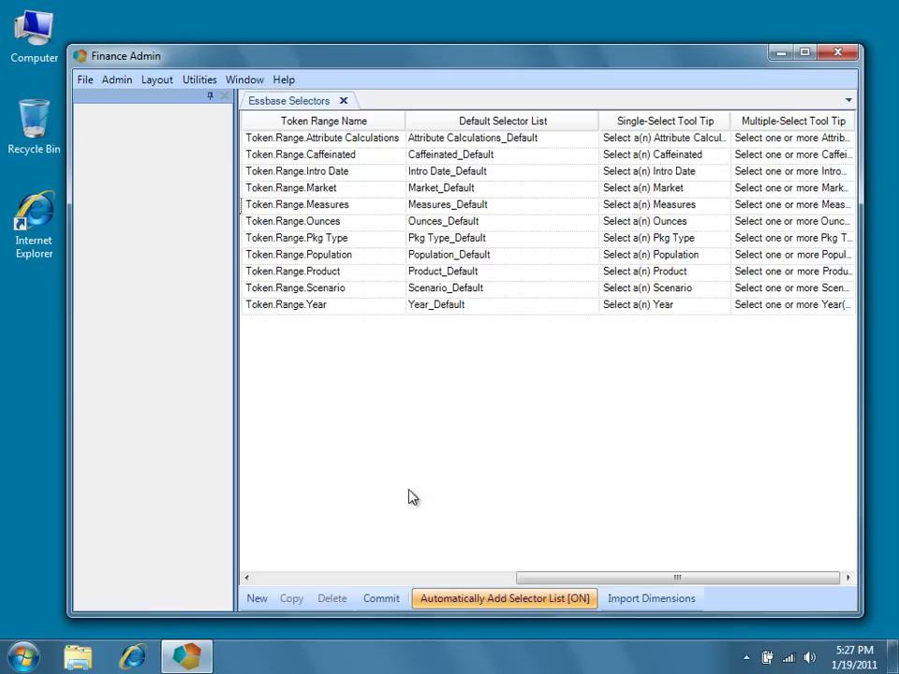
Commit and confirm the Essbase selector changes, then scroll back to the ID column
click(373, 602)
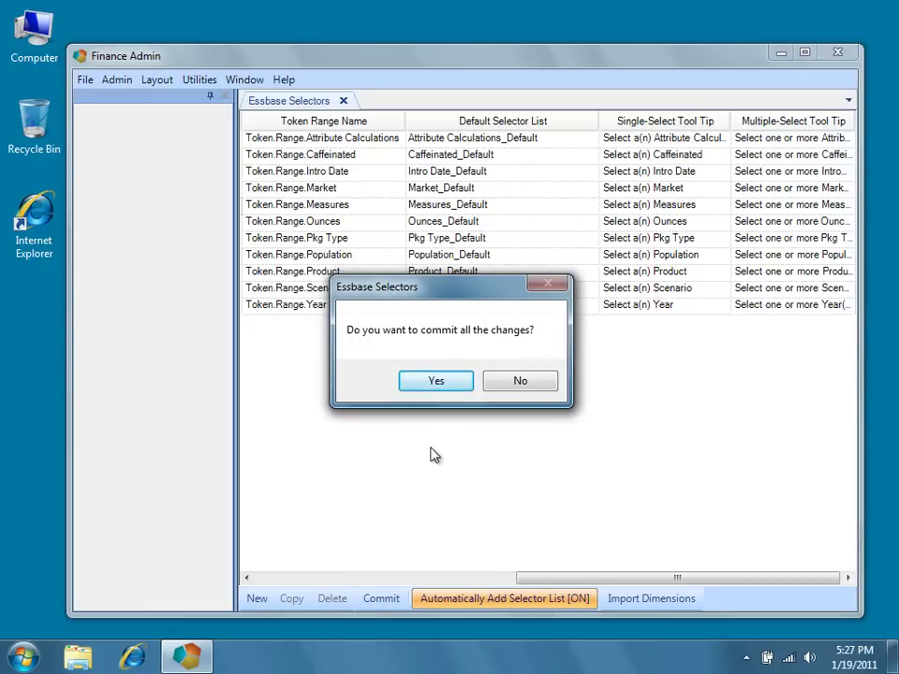
click(455, 386)
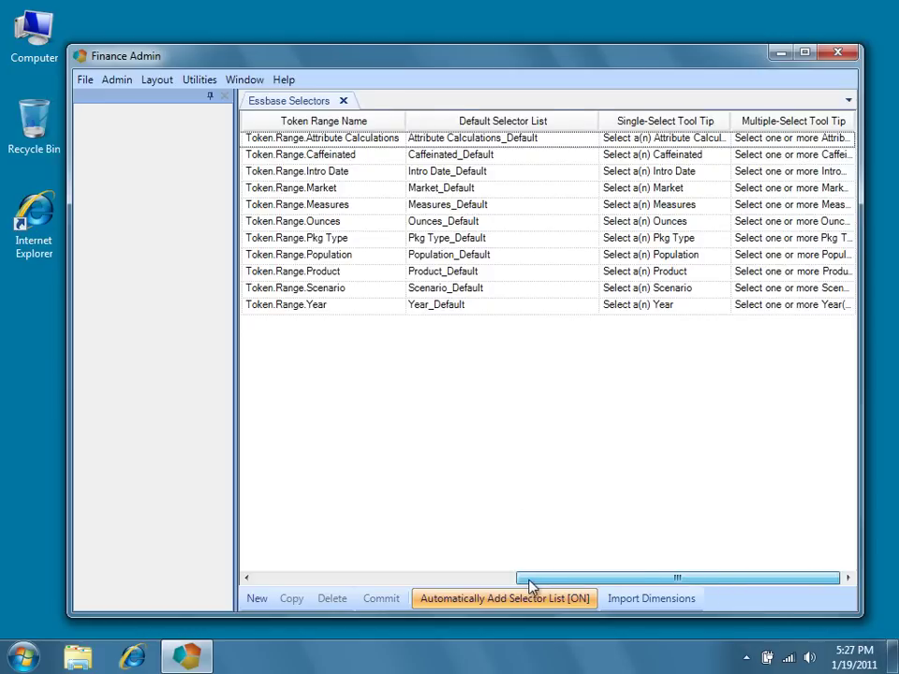
drag(530, 589, 228, 596)
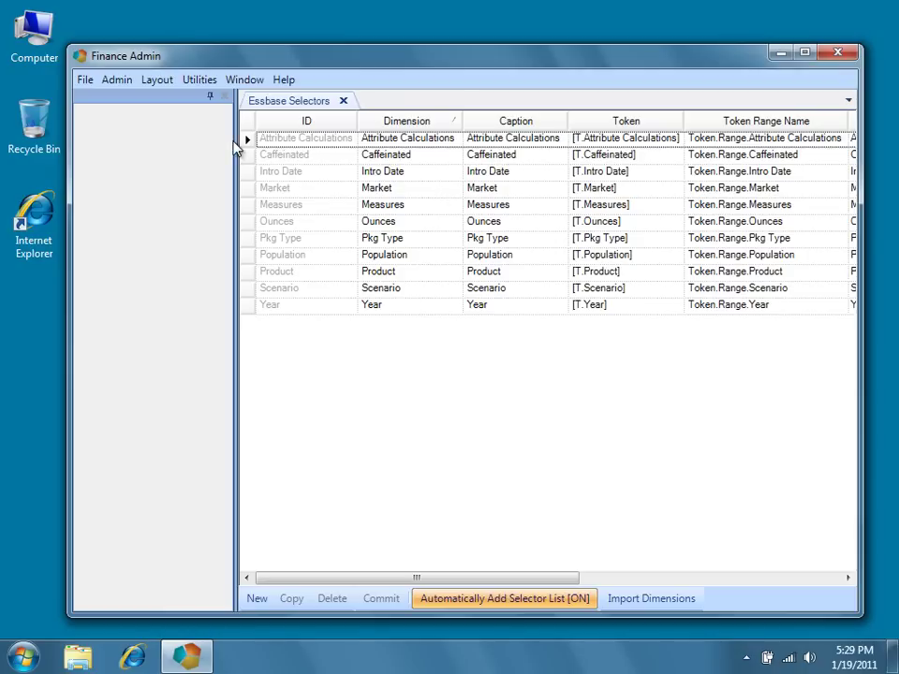
Open Admin > Selector Lists to see the eleven _Default lists
click(114, 83)
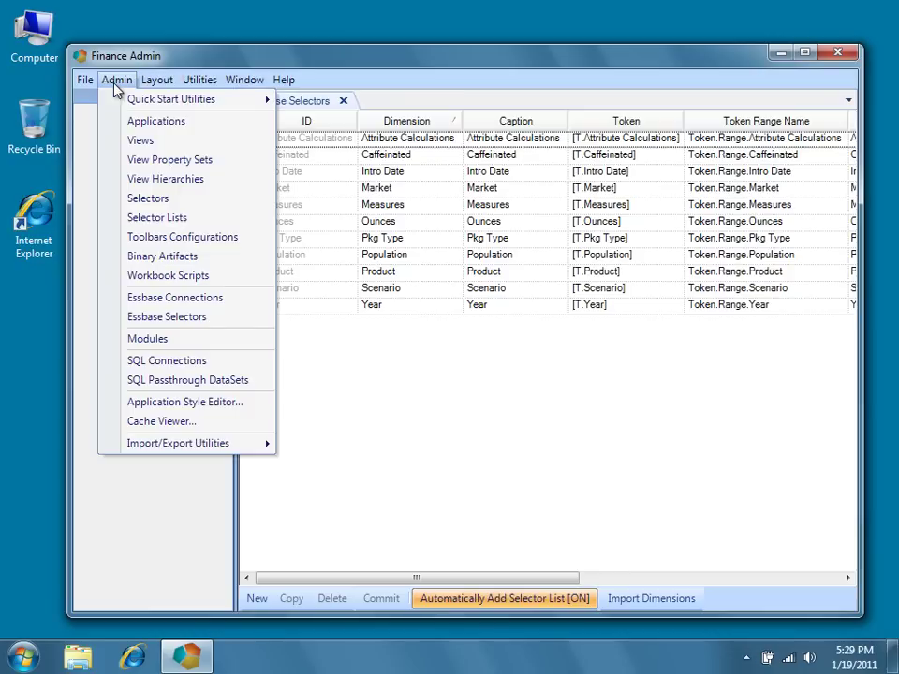
click(199, 226)
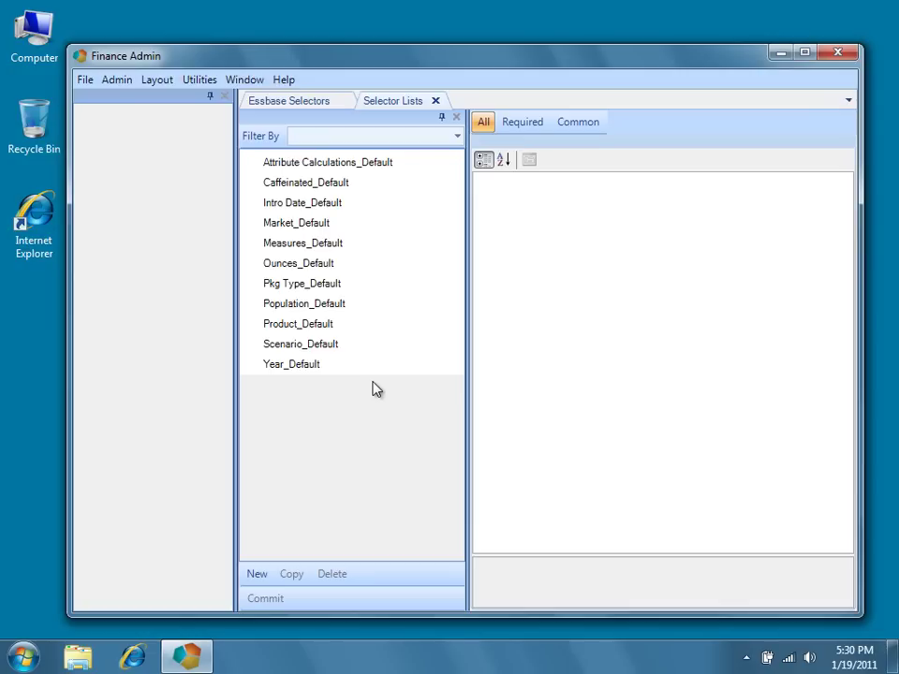
Select Market_Default, inspect its DelimitedString property, then return to the sample application
click(387, 237)
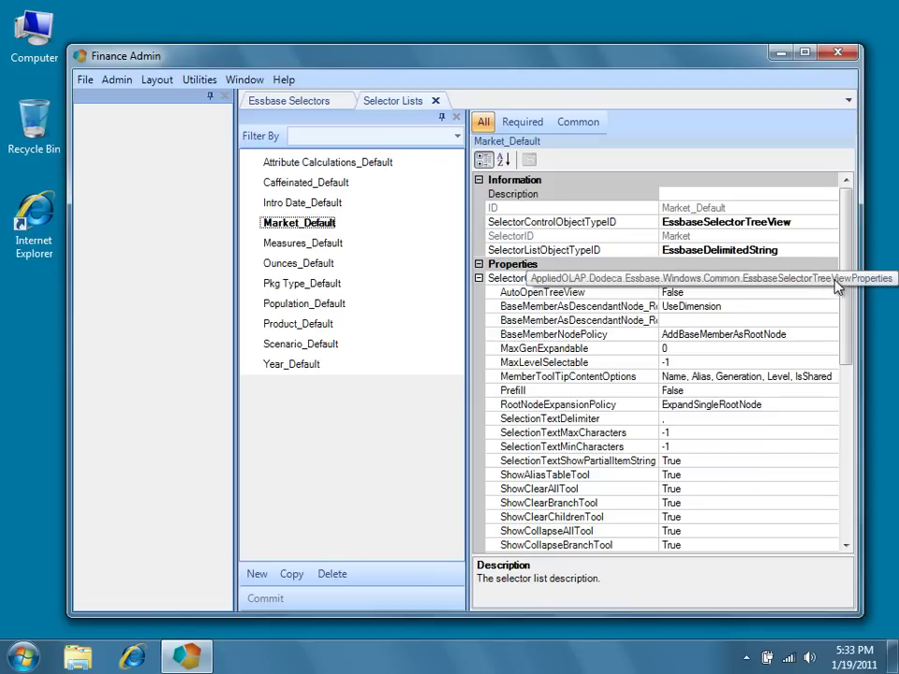
drag(849, 294, 837, 453)
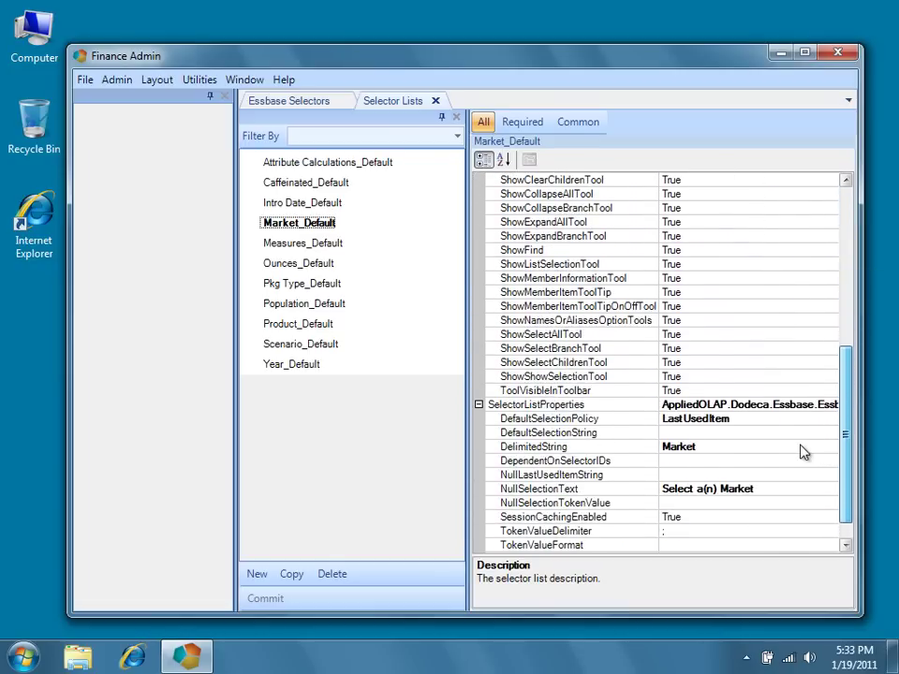
click(802, 447)
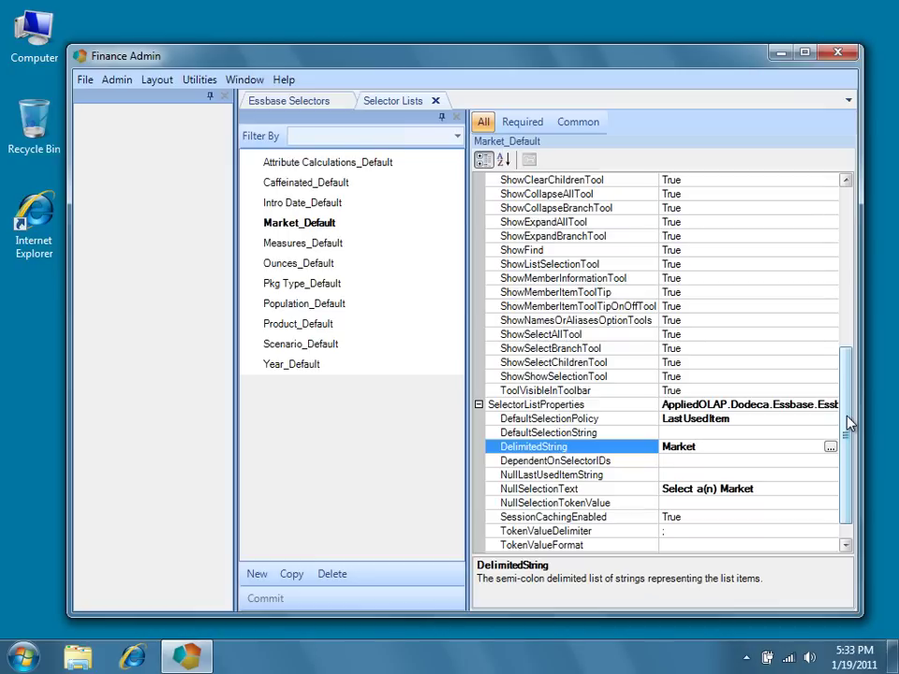
drag(848, 423, 846, 251)
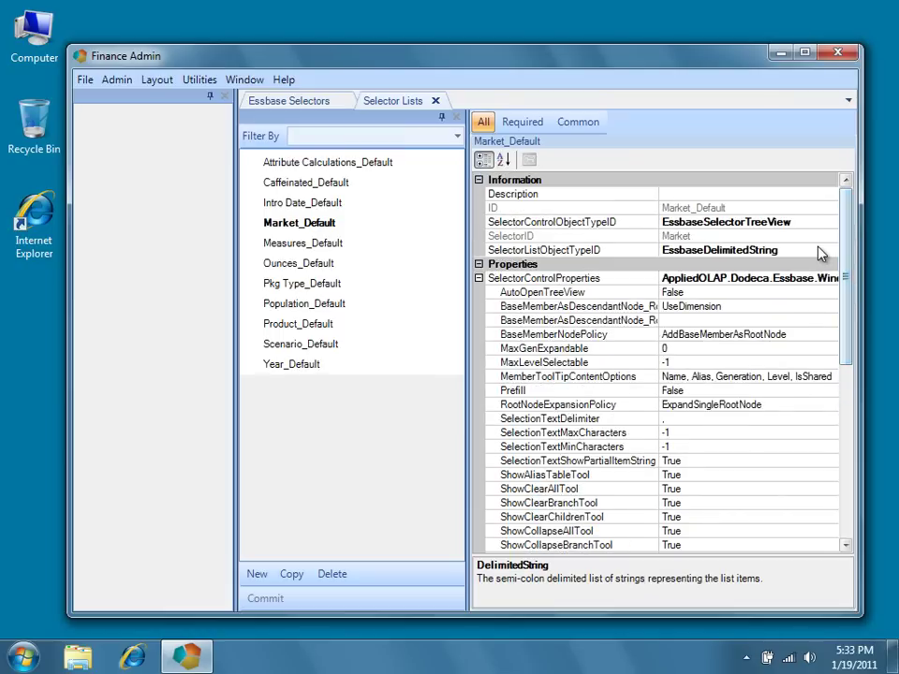
key(alt+Tab)
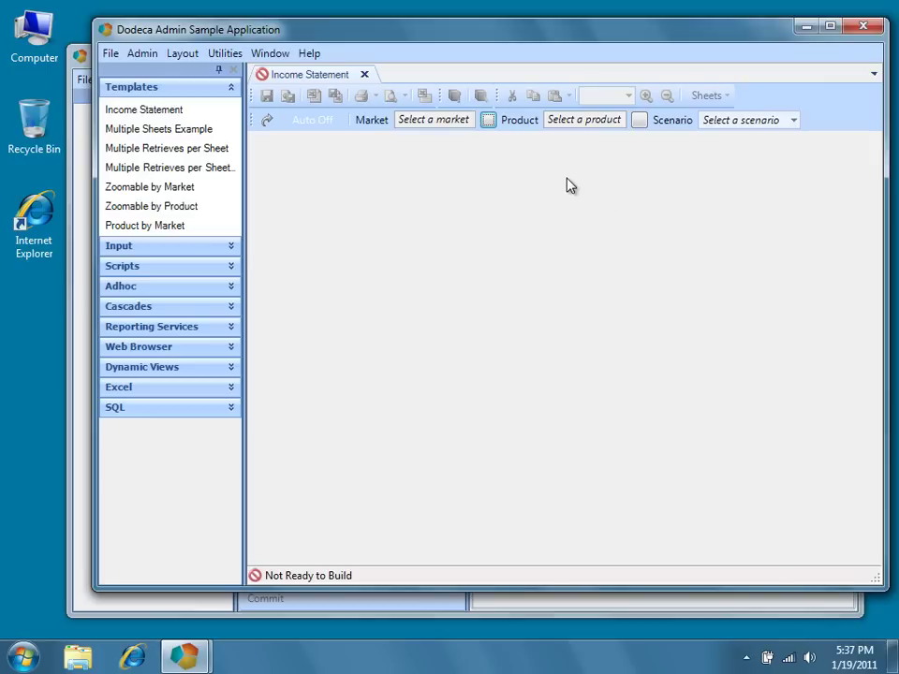
Open the Market selector tree and expand South to reveal its four states
click(488, 120)
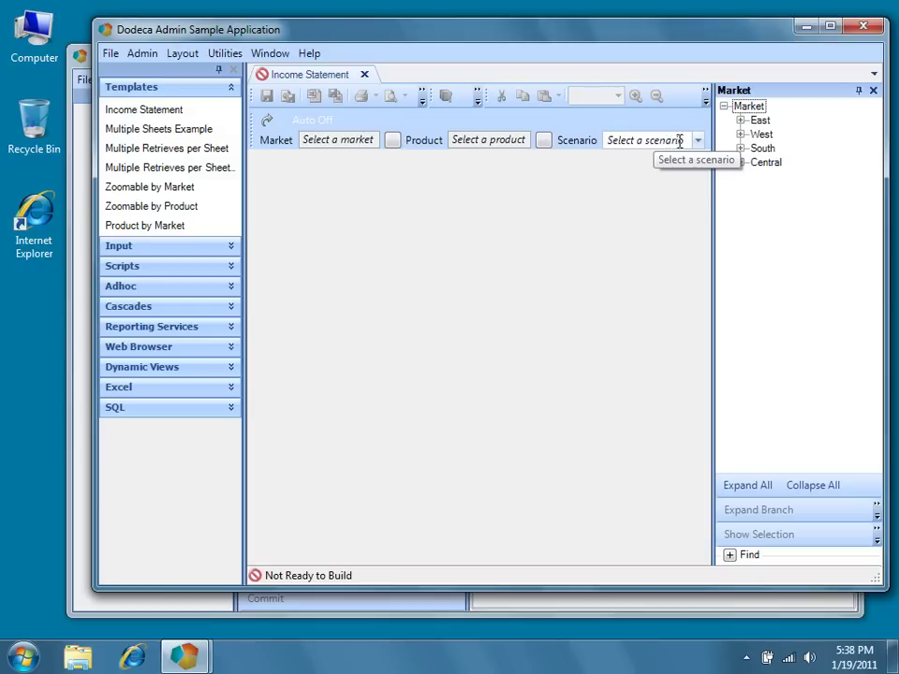
click(741, 149)
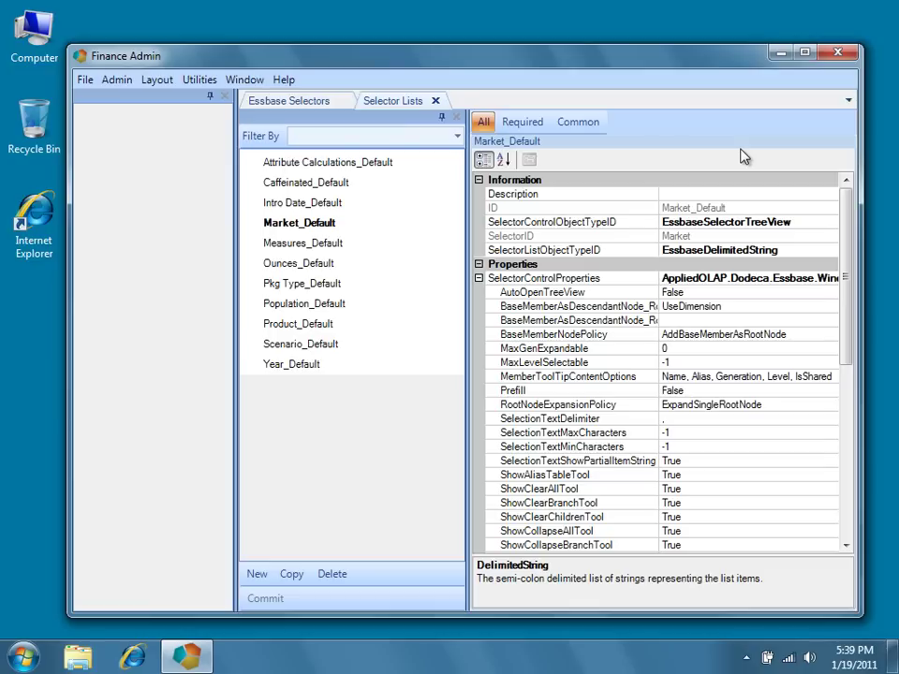
Drop down Market_Default's SelectorControlObjectTypeID to list ComboBox, ListBox and TreeView options
click(806, 222)
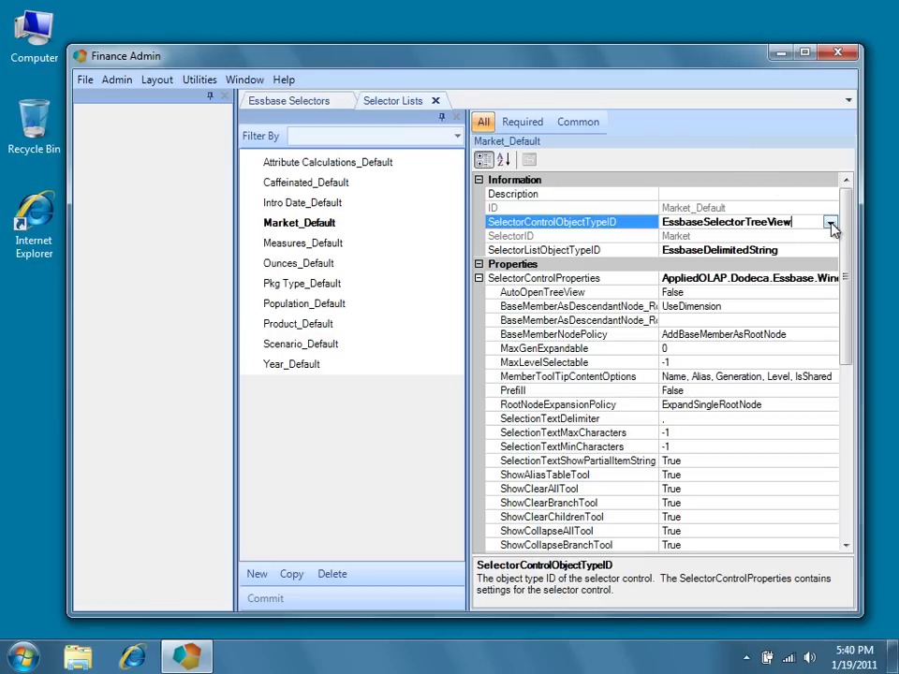
click(830, 223)
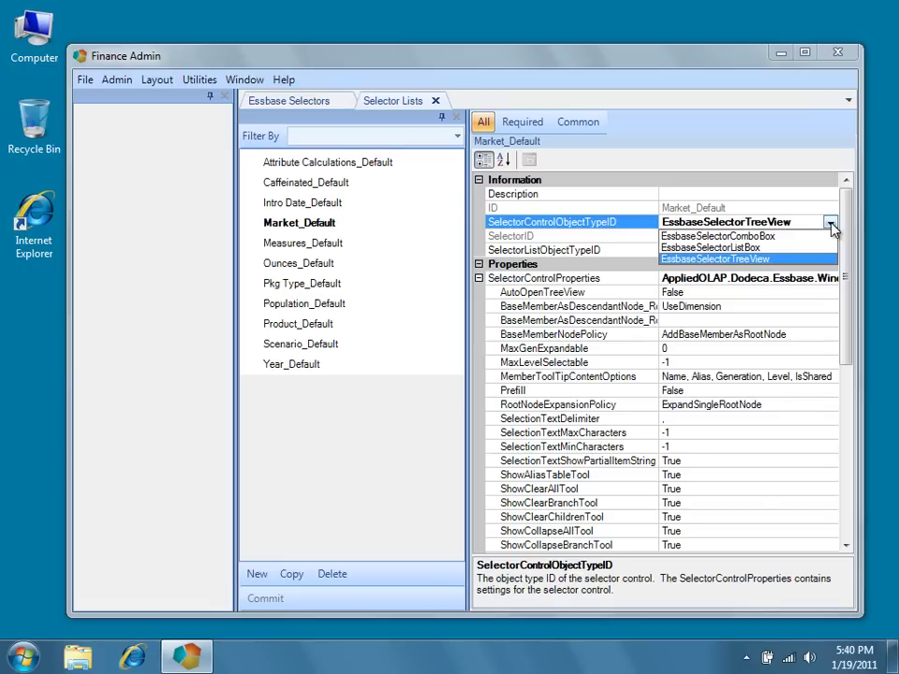
Leave the control type unchanged and set the list object type to EssbaseMemberQuery
click(832, 227)
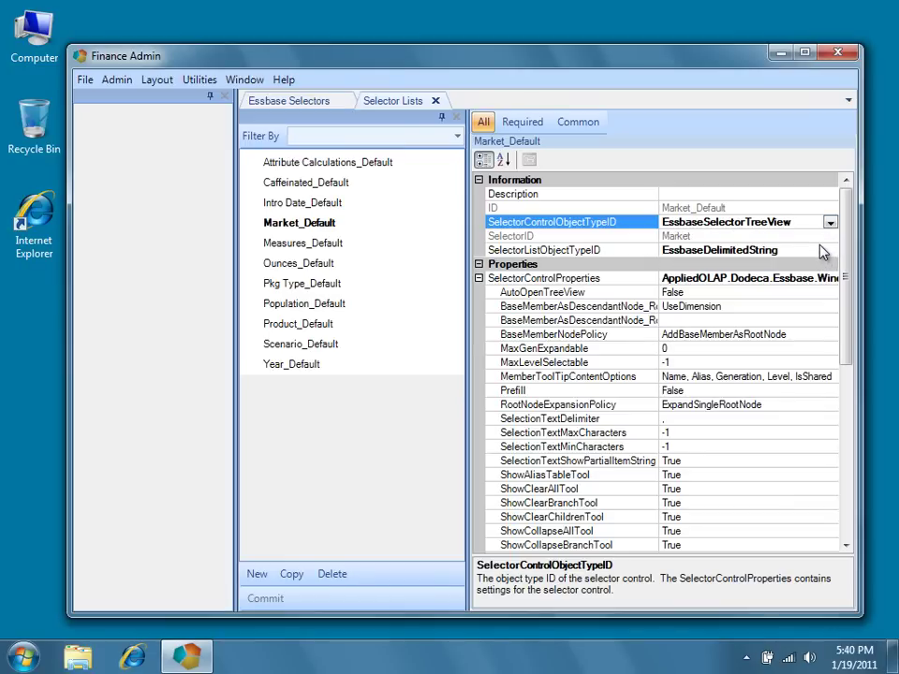
click(822, 250)
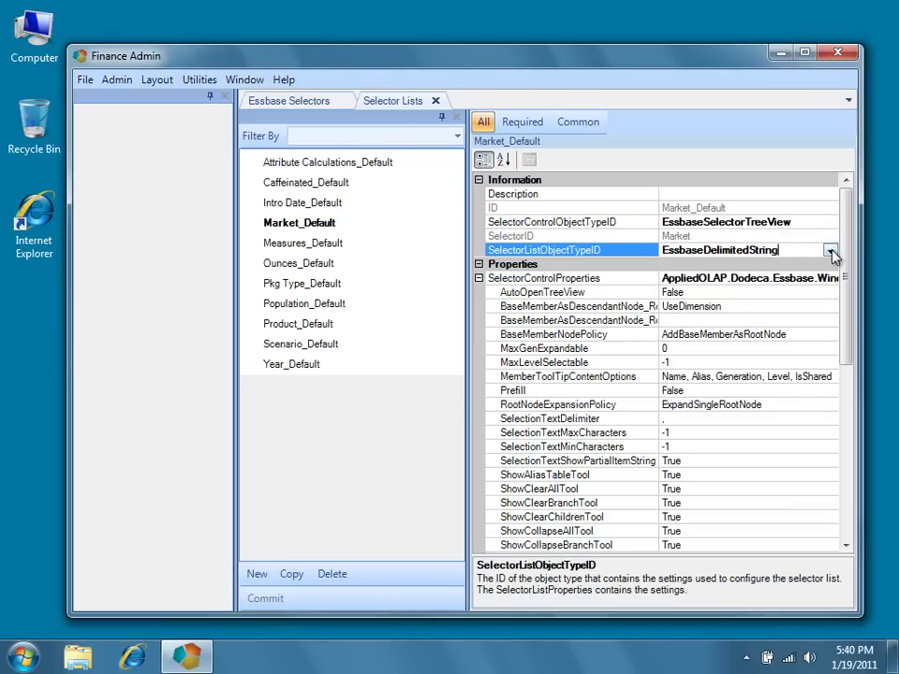
click(831, 251)
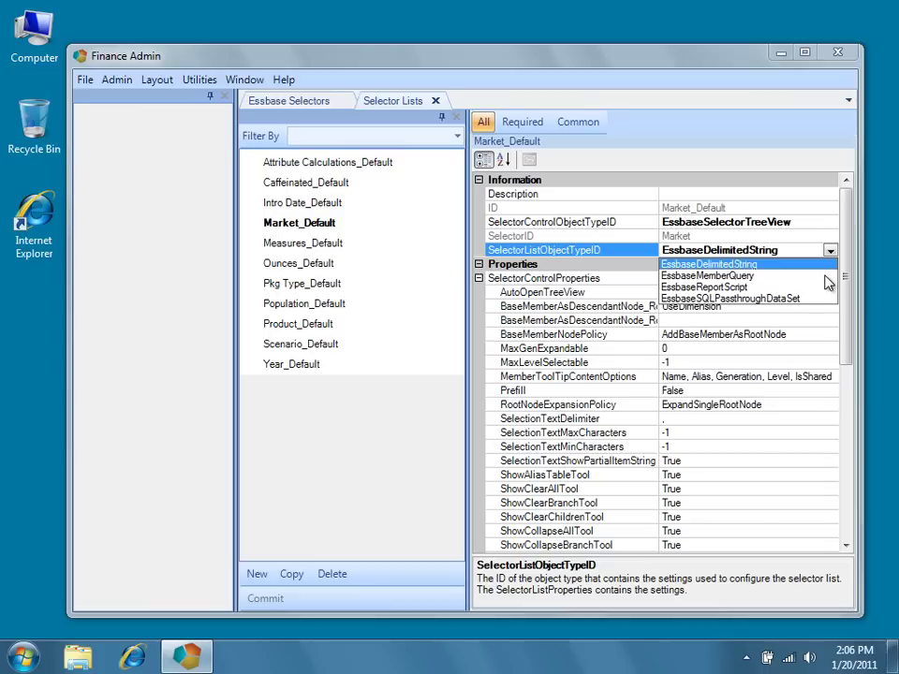
click(825, 276)
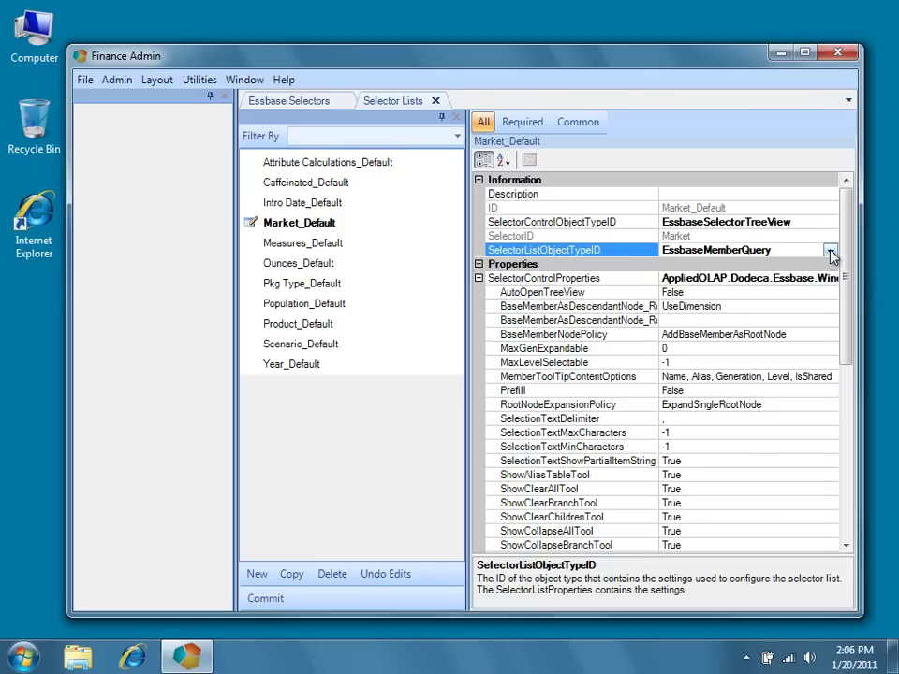
Switch the list object type to EssbaseReportScript, then EssbaseSQLPassthroughDataSet, and review its properties
click(831, 252)
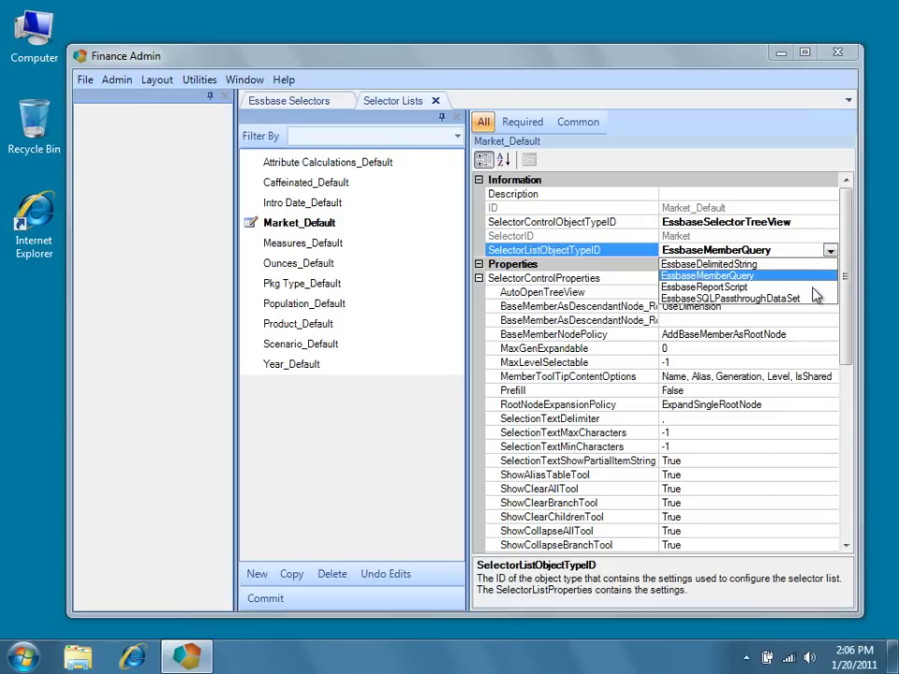
click(813, 287)
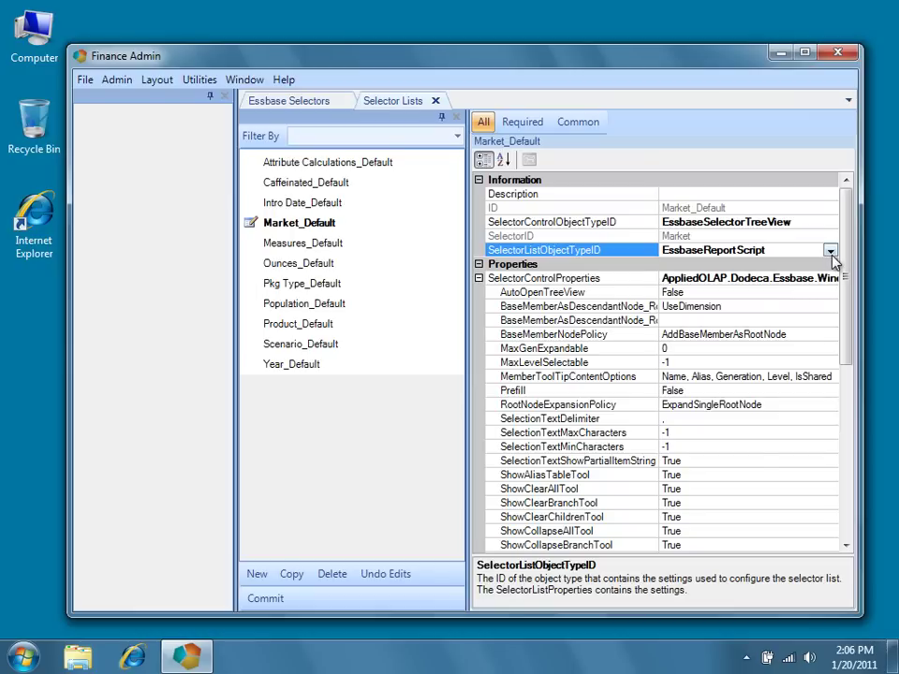
click(830, 250)
click(813, 300)
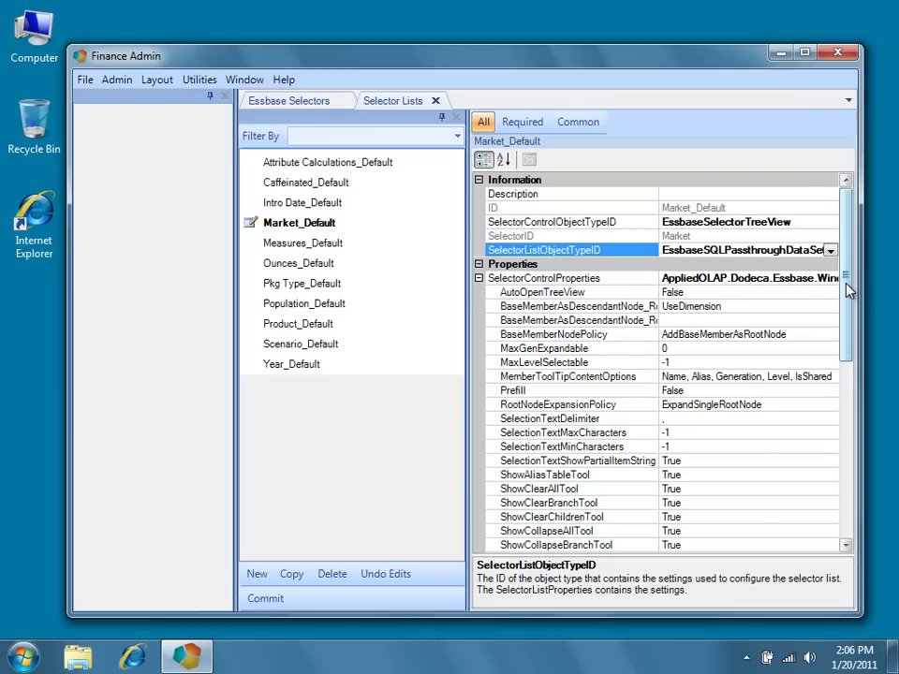
drag(847, 291, 851, 498)
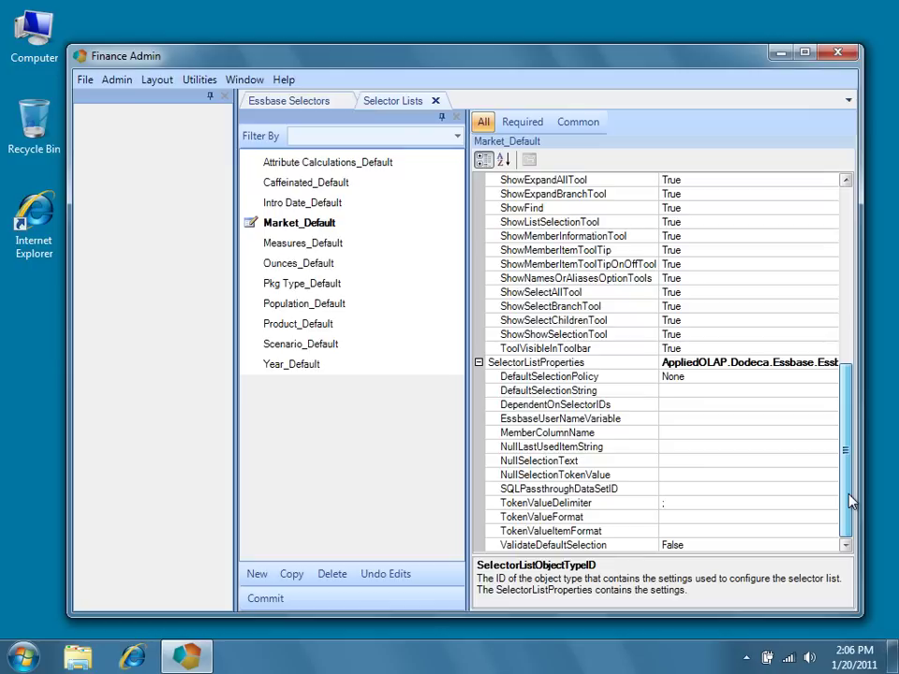
Change SelectorListObjectTypeID to EssbaseMemberQuery, then back to EssbaseDelimitedString
drag(851, 503, 849, 284)
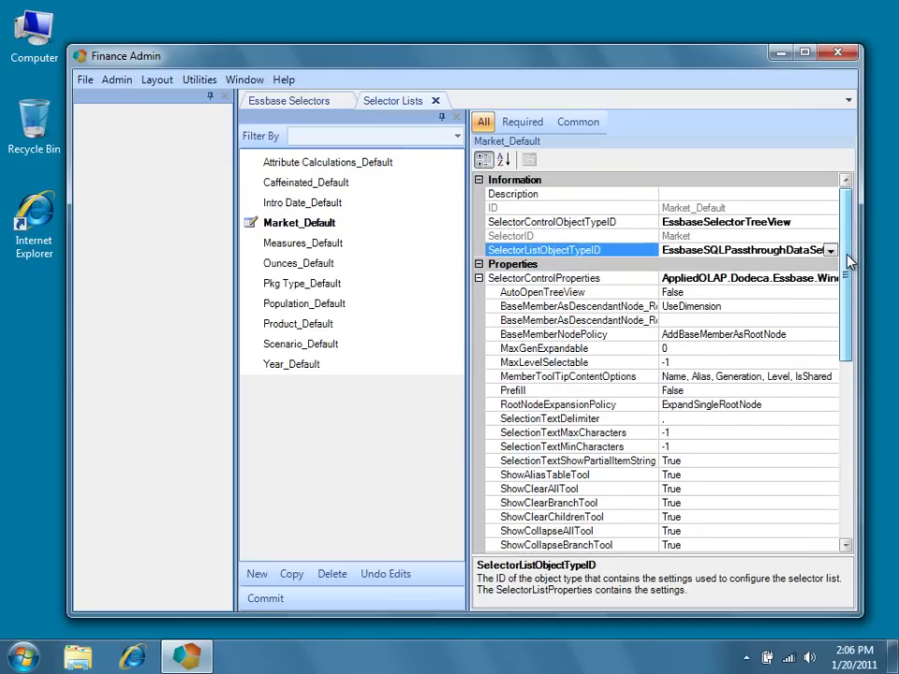
click(830, 250)
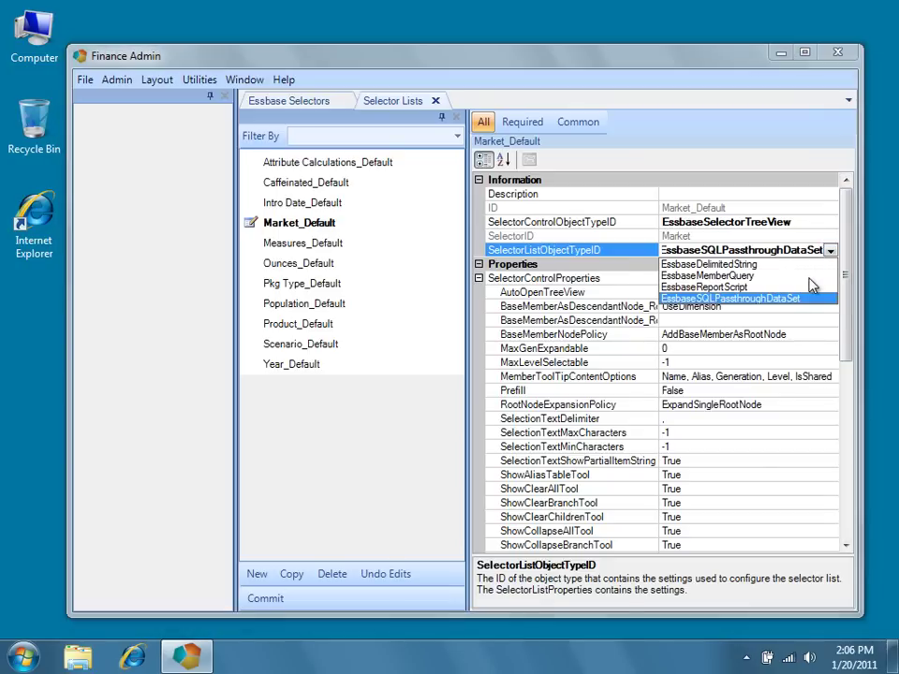
click(808, 277)
click(830, 251)
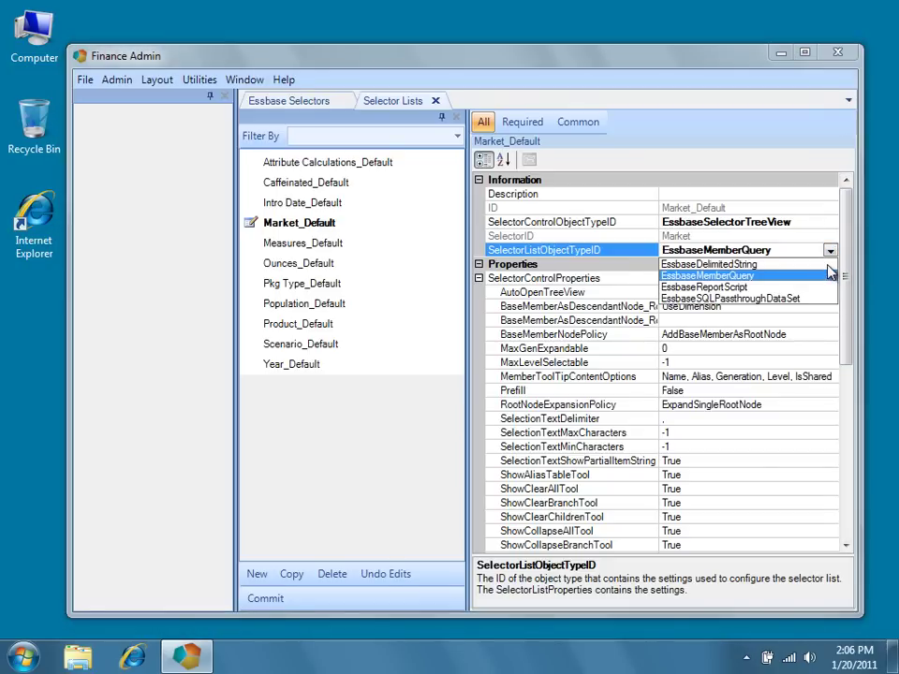
click(828, 264)
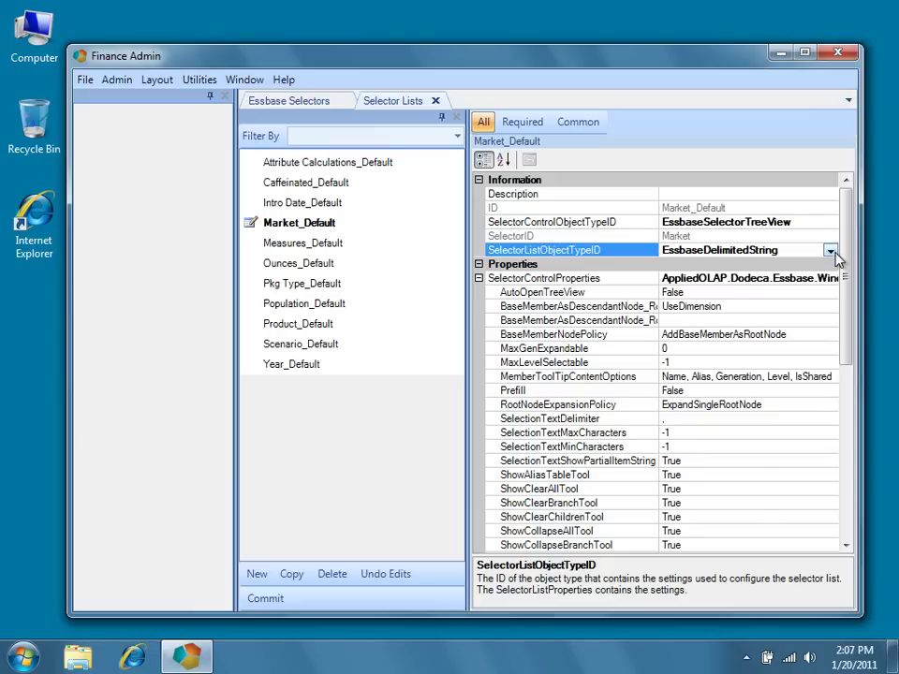
click(830, 251)
Show Market_Default's SelectorControlObjectTypeID choices: ComboBox, ListBox and TreeView
click(821, 223)
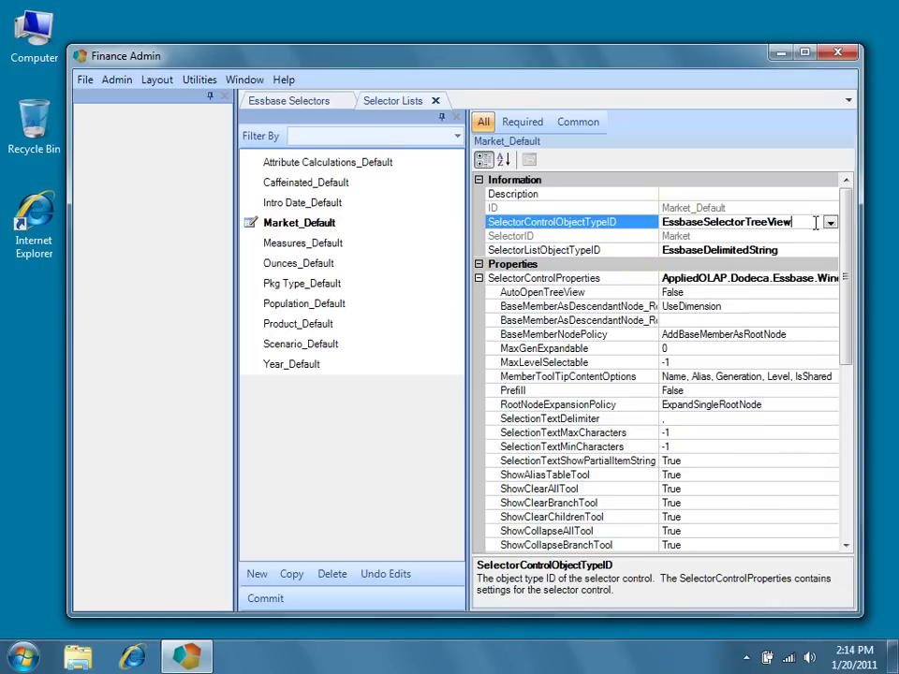
click(831, 223)
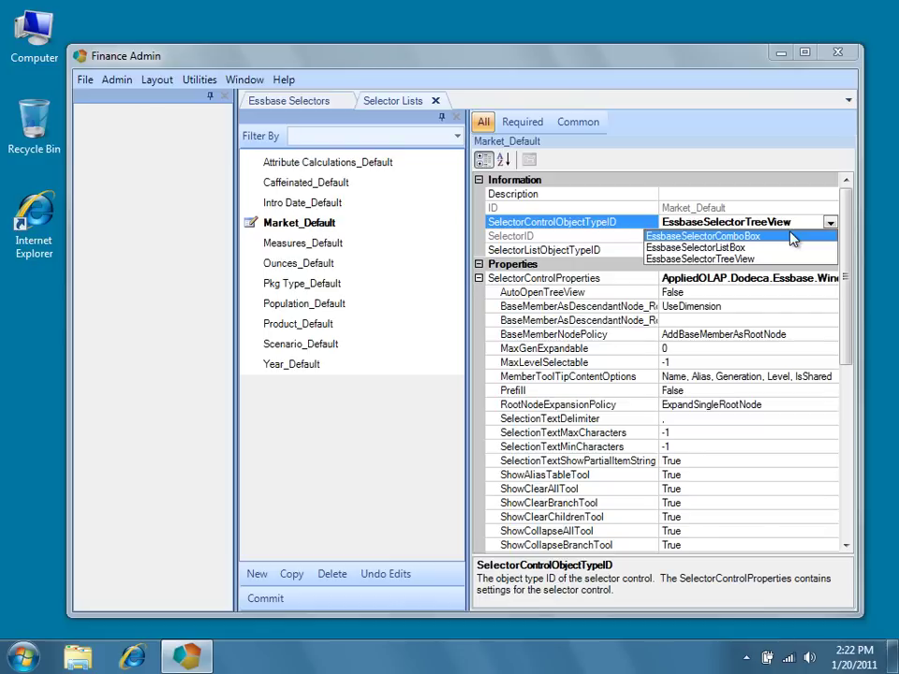
Set the control type to EssbaseSelectorComboBox, leaving the list type as EssbaseDelimitedString
click(793, 237)
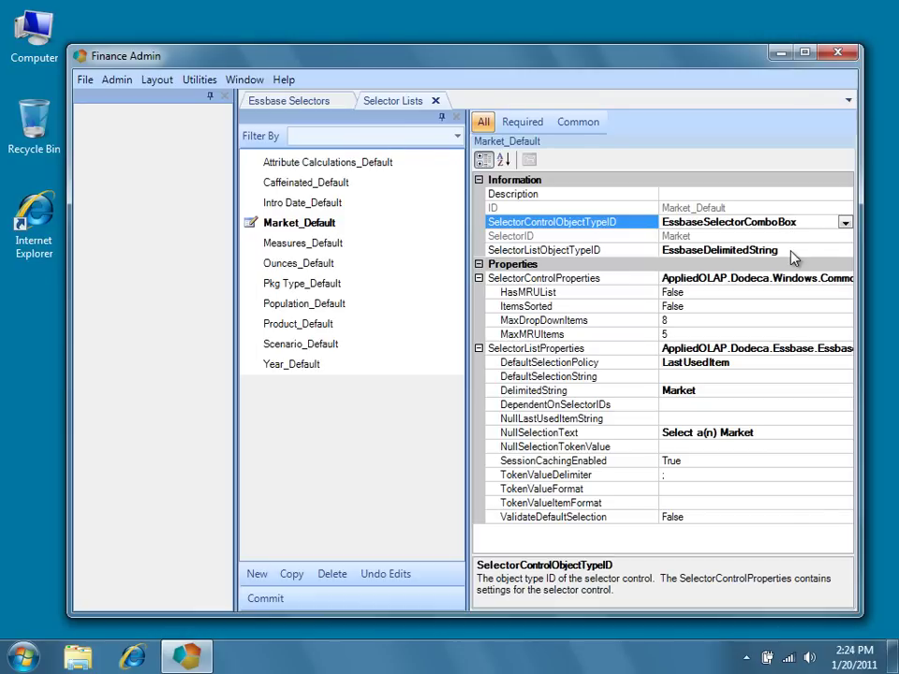
click(791, 251)
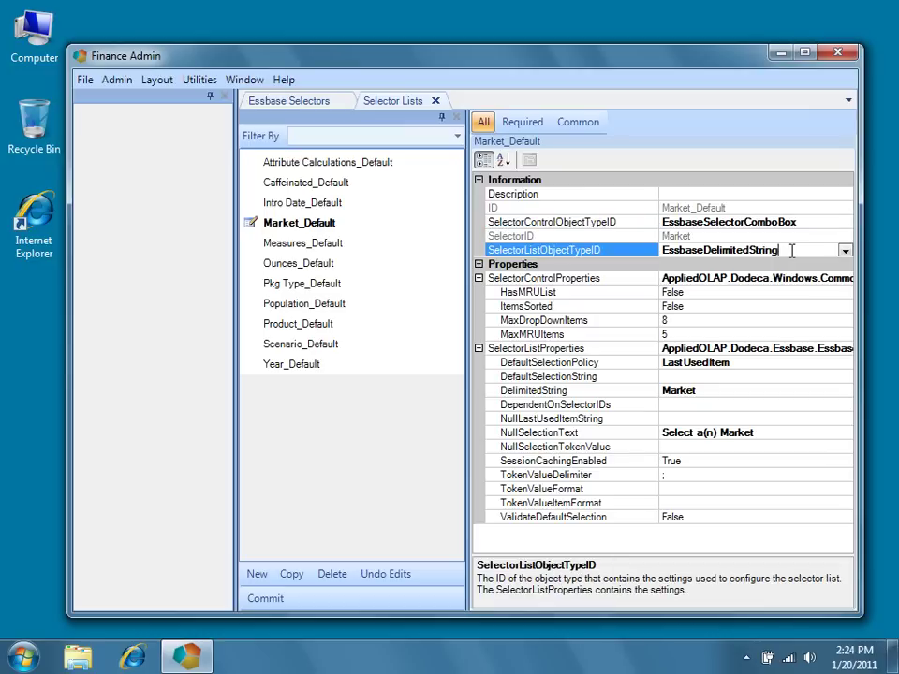
click(845, 252)
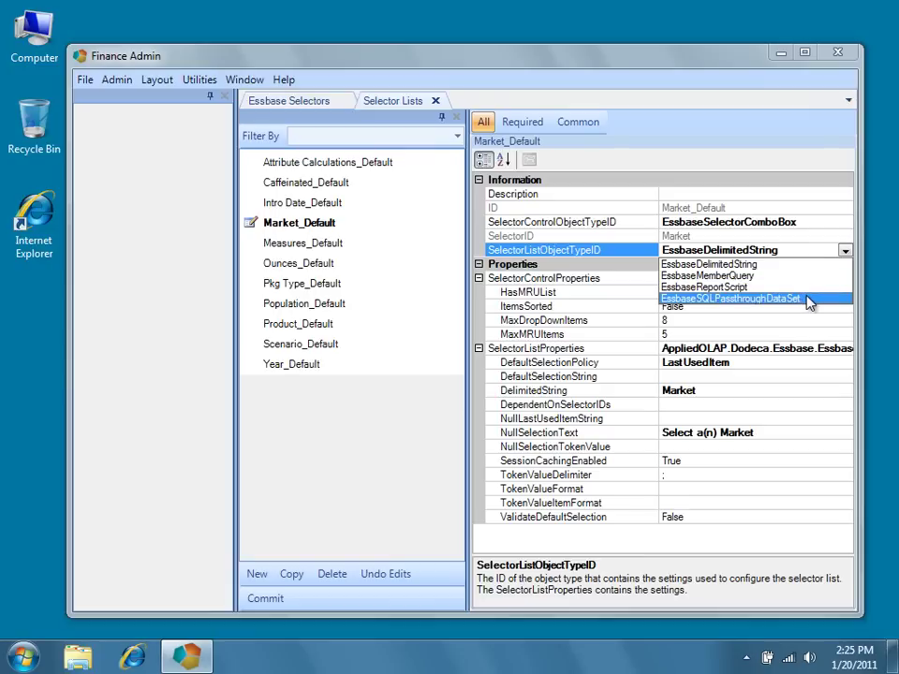
key(Escape)
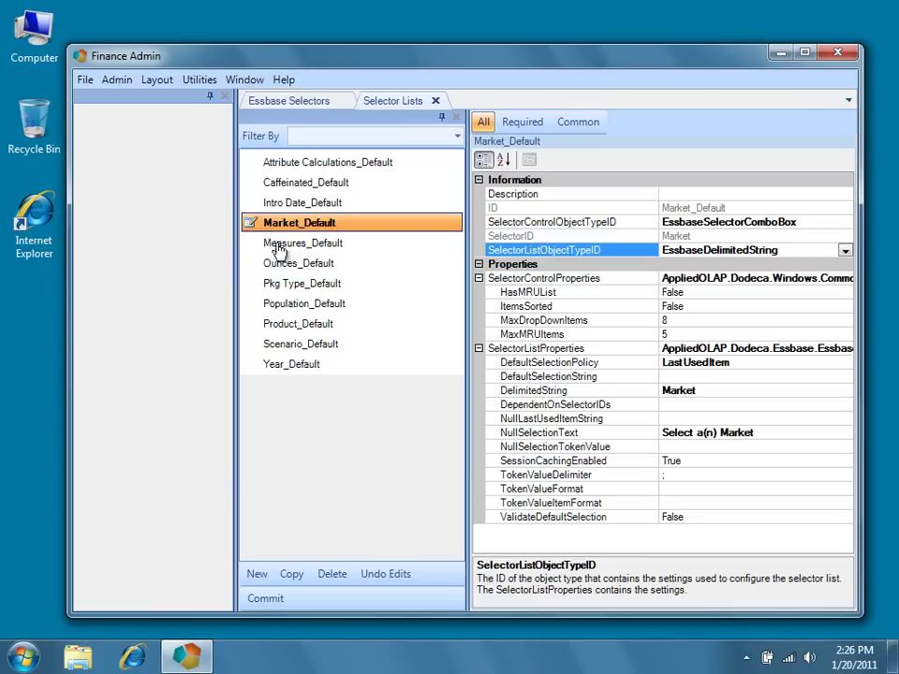
Use Undo Edits in the Selector Lists panel to restore Market_Default's original settings
click(409, 588)
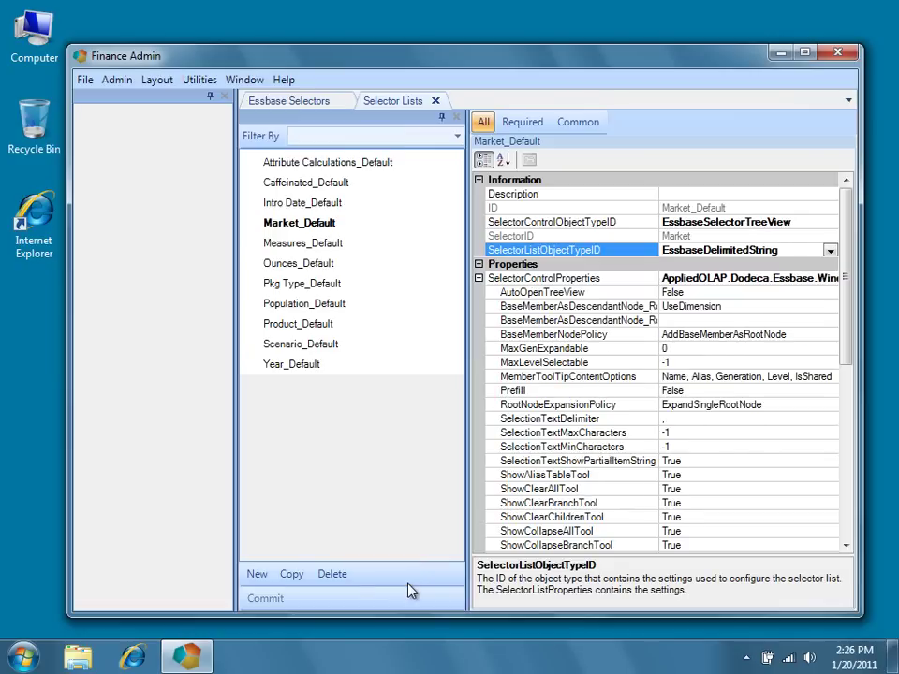